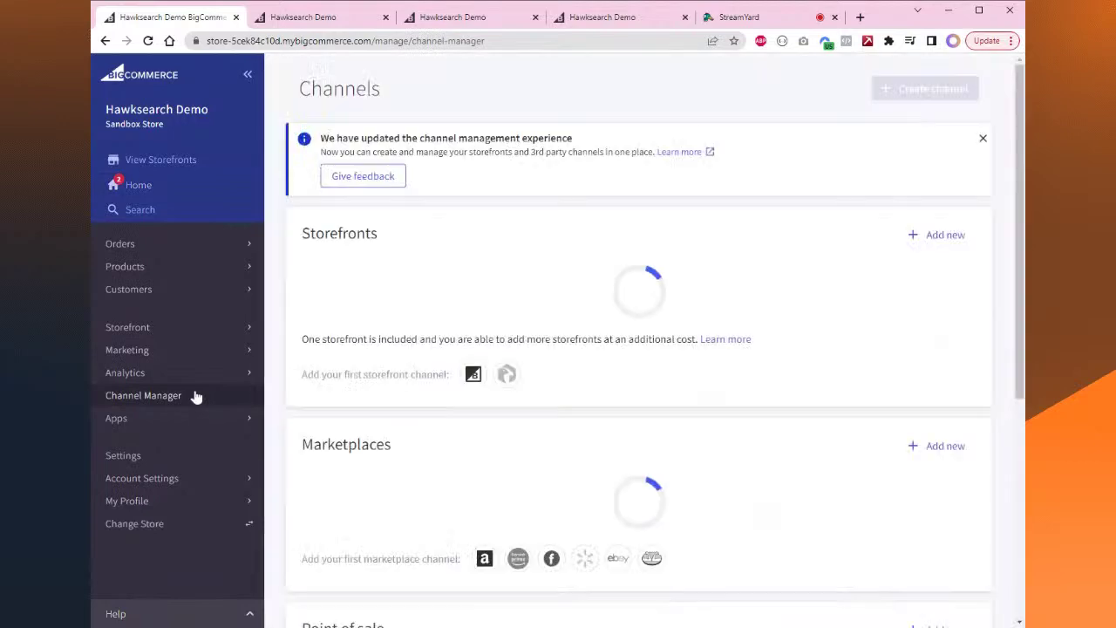
Look over the sales channels and expand the details of the Hawksearch Tools B2C storefront.
scroll(539, 227, down, 3)
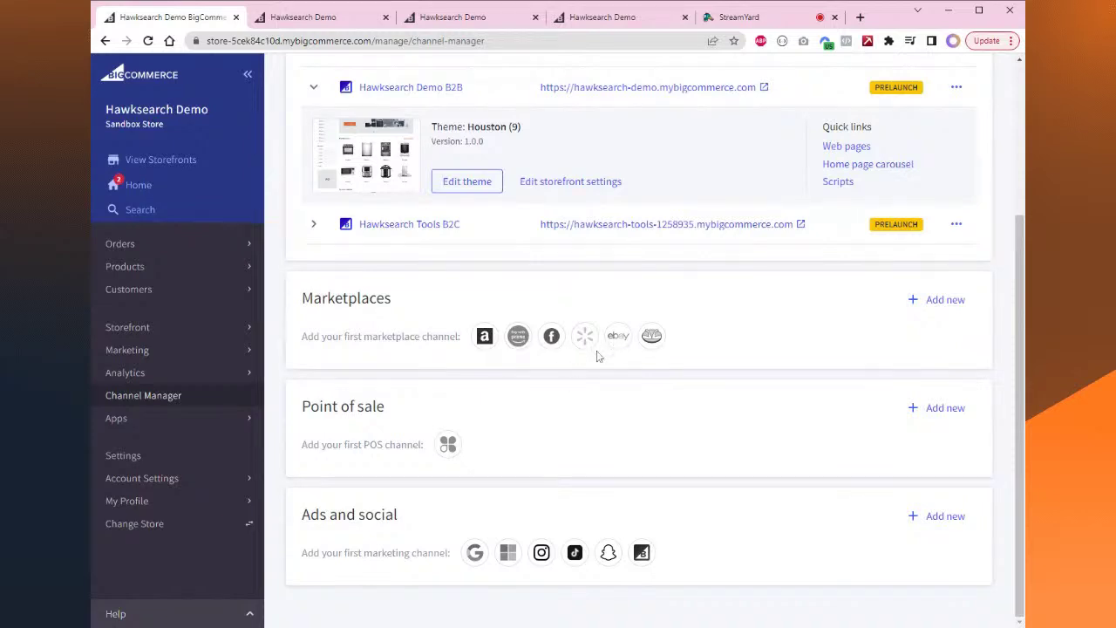
scroll(517, 451, up, 3)
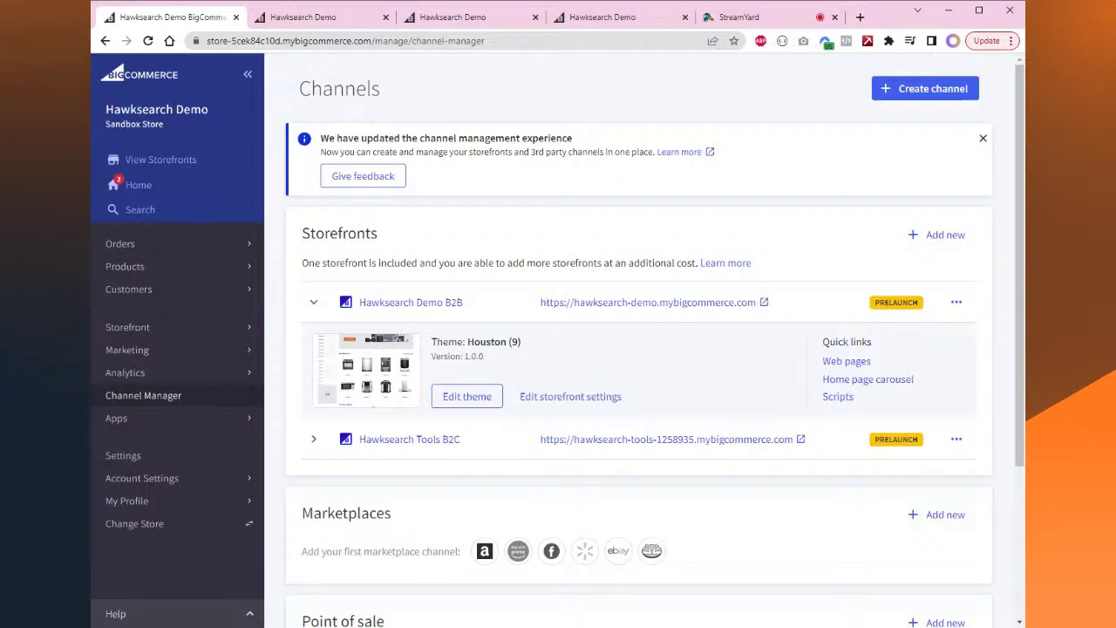
click(314, 440)
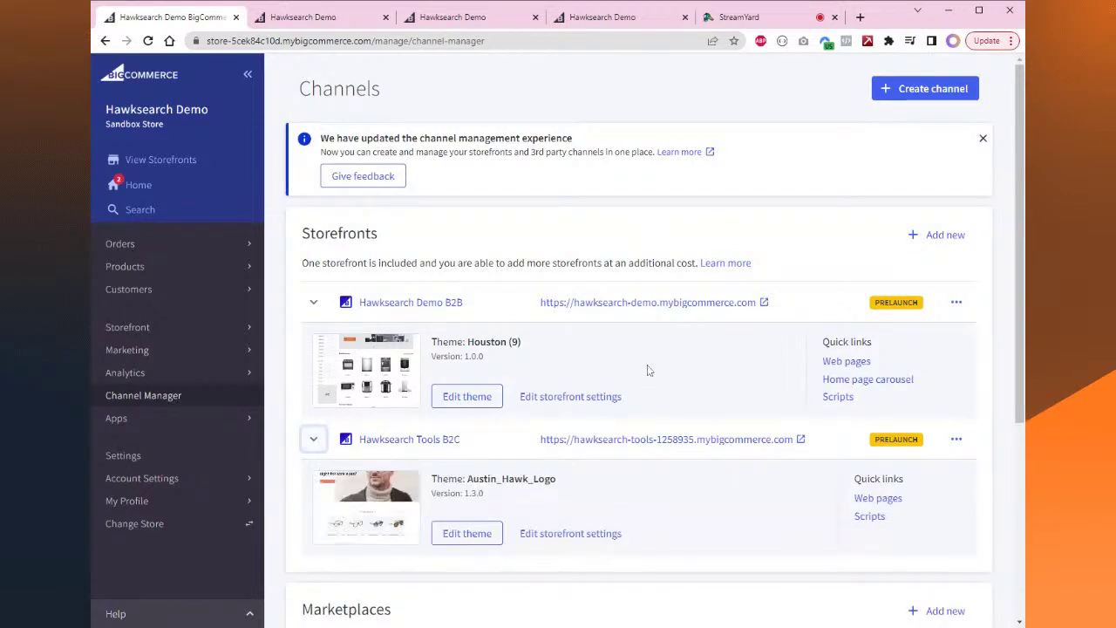
Open the live Hawksearch Demo B2B storefront from its channel entry and hide the private-preview bar.
scroll(598, 406, down, 2)
scroll(600, 397, up, 1)
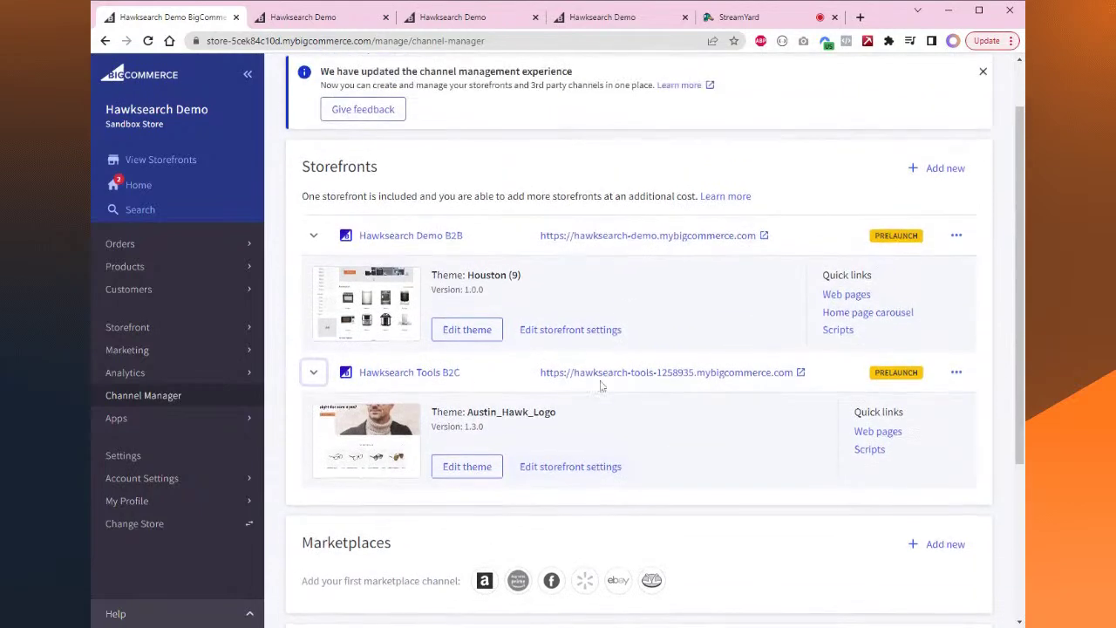
click(764, 236)
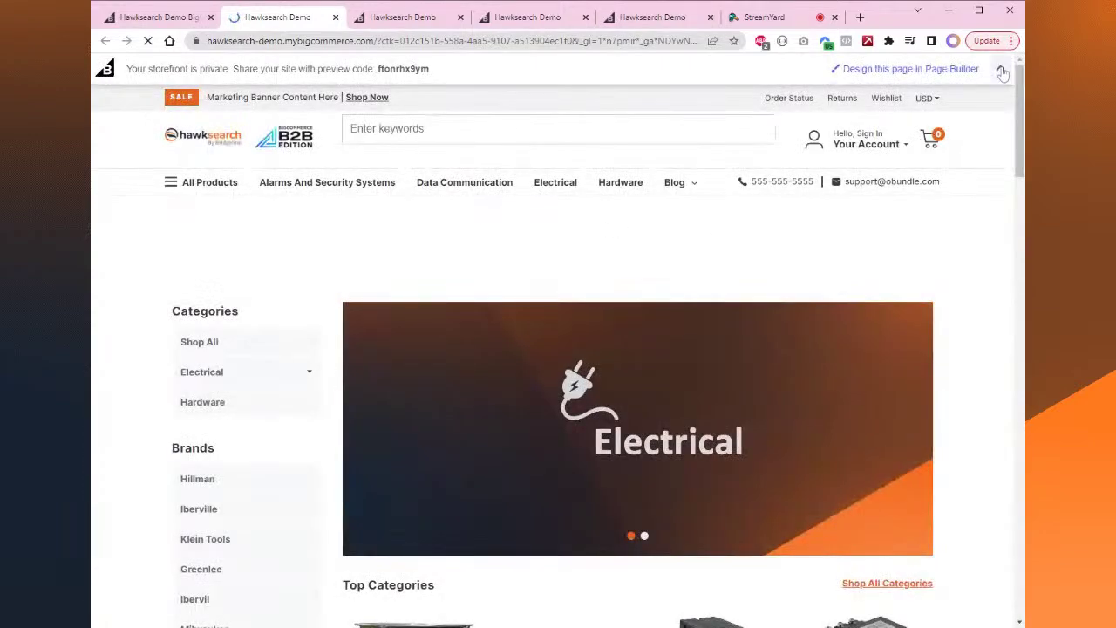
click(1002, 73)
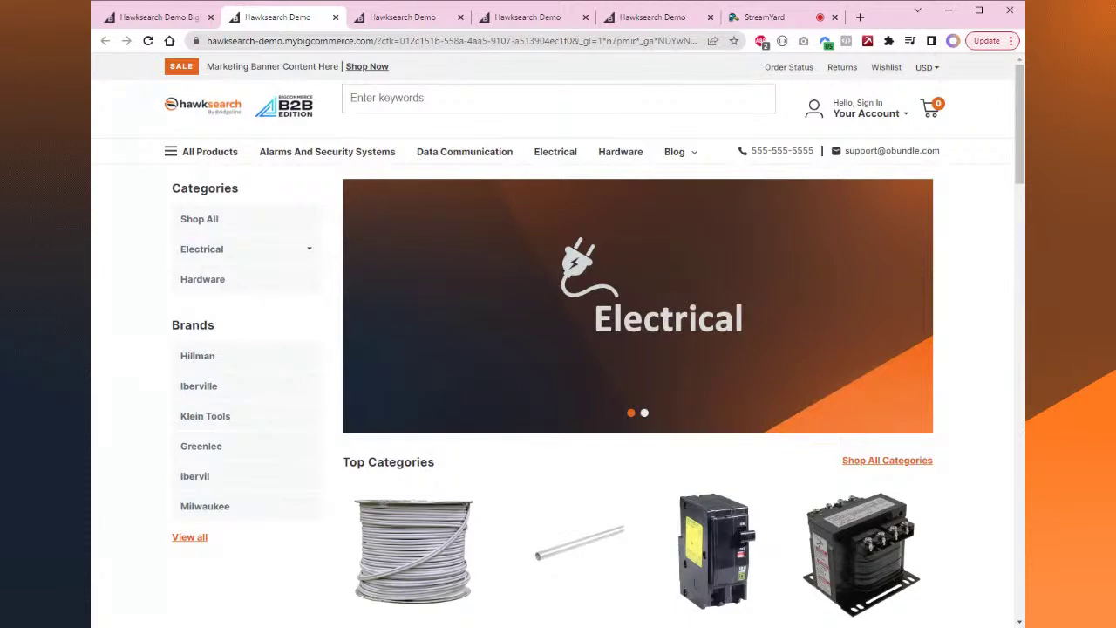
Search the B2B storefront for 600v and show the full results page.
click(443, 103)
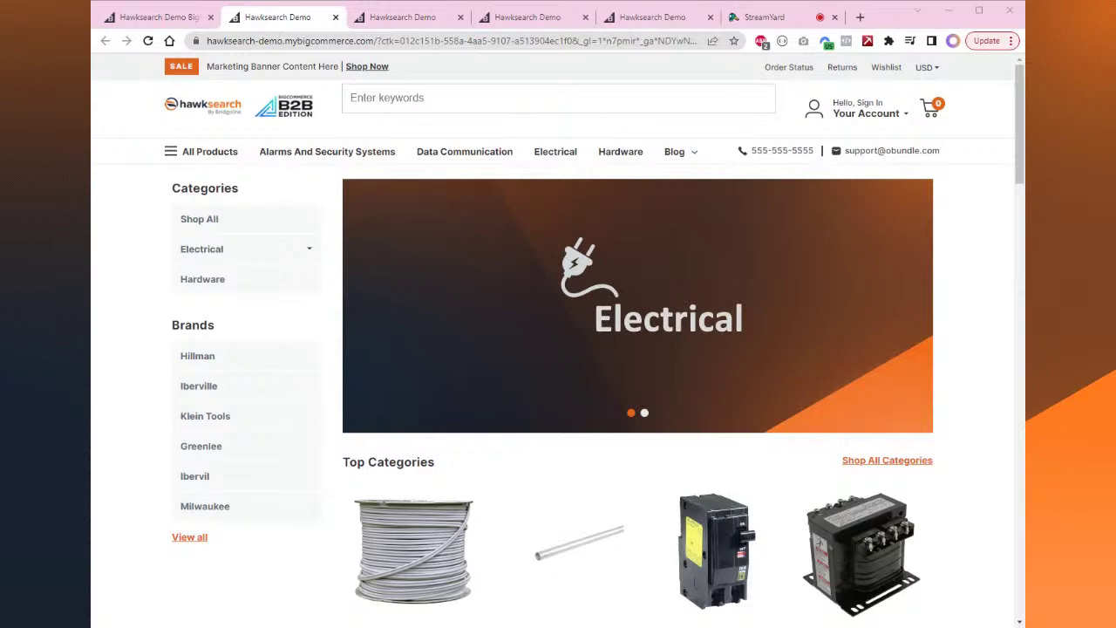
click(576, 99)
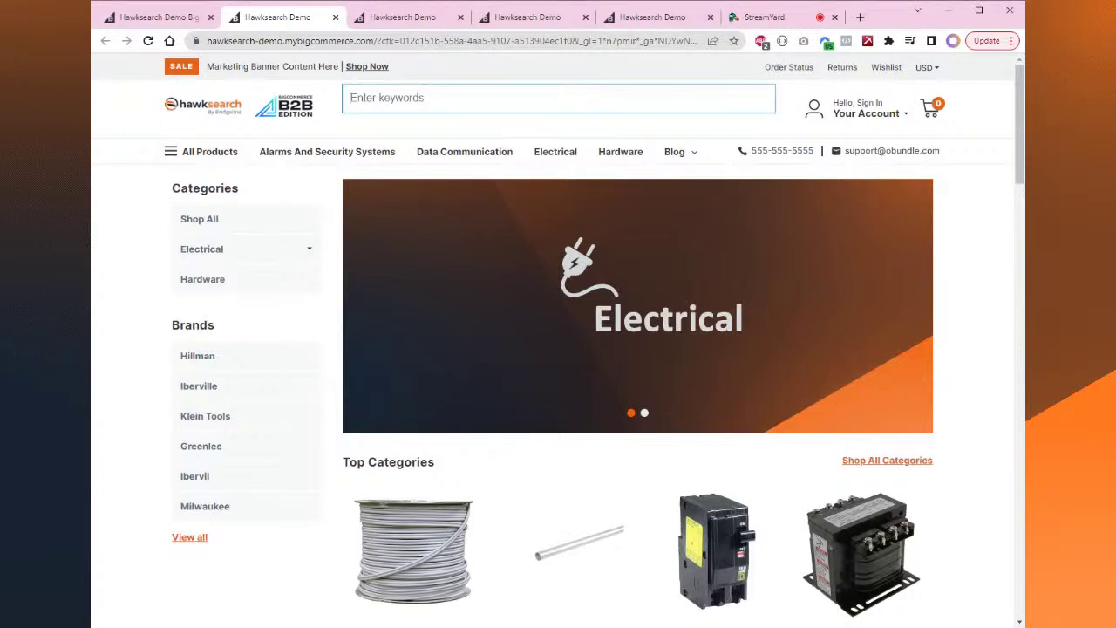
text(600)
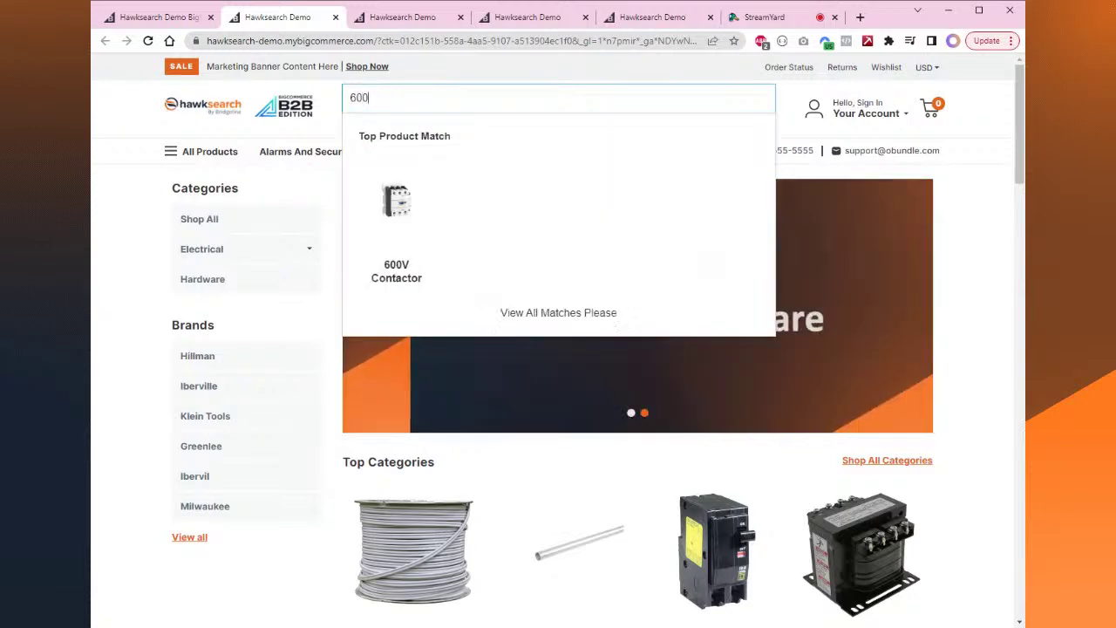
text(v)
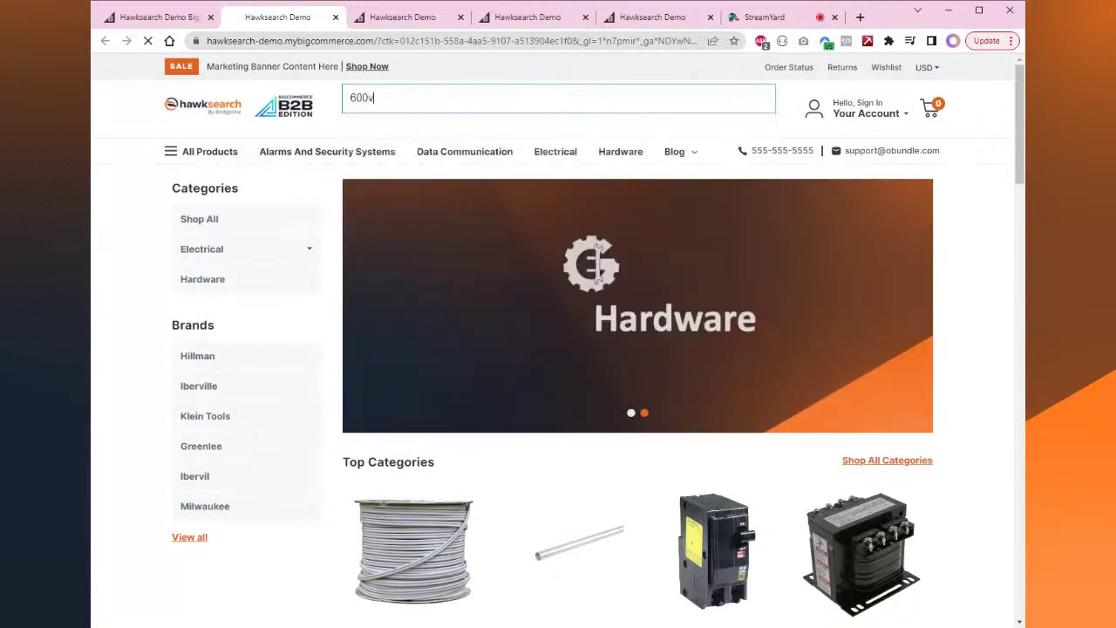
key(Return)
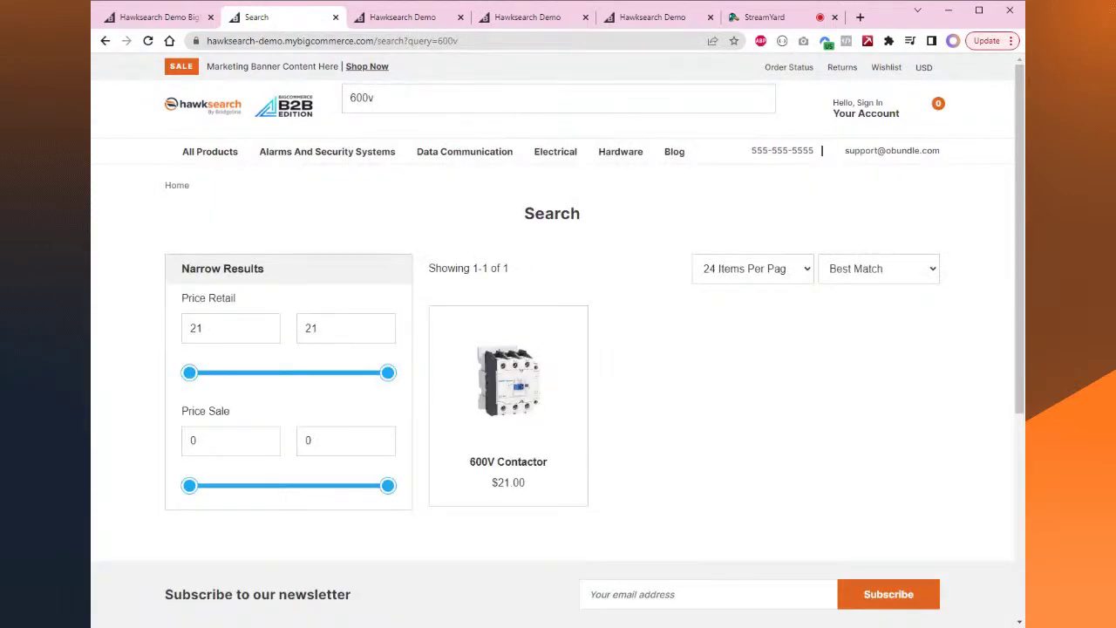
Repeat the storefront search with the voltage written as 600V, 600 volt and 600 volts.
click(523, 98)
key(BackSpace)
text(V)
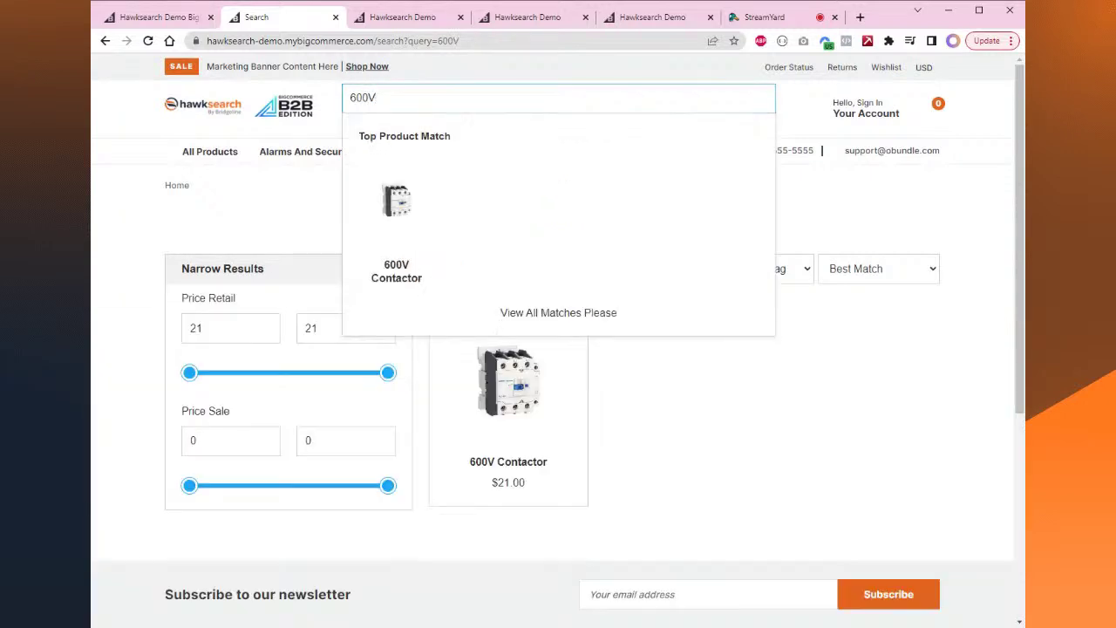
key(BackSpace)
text(volt)
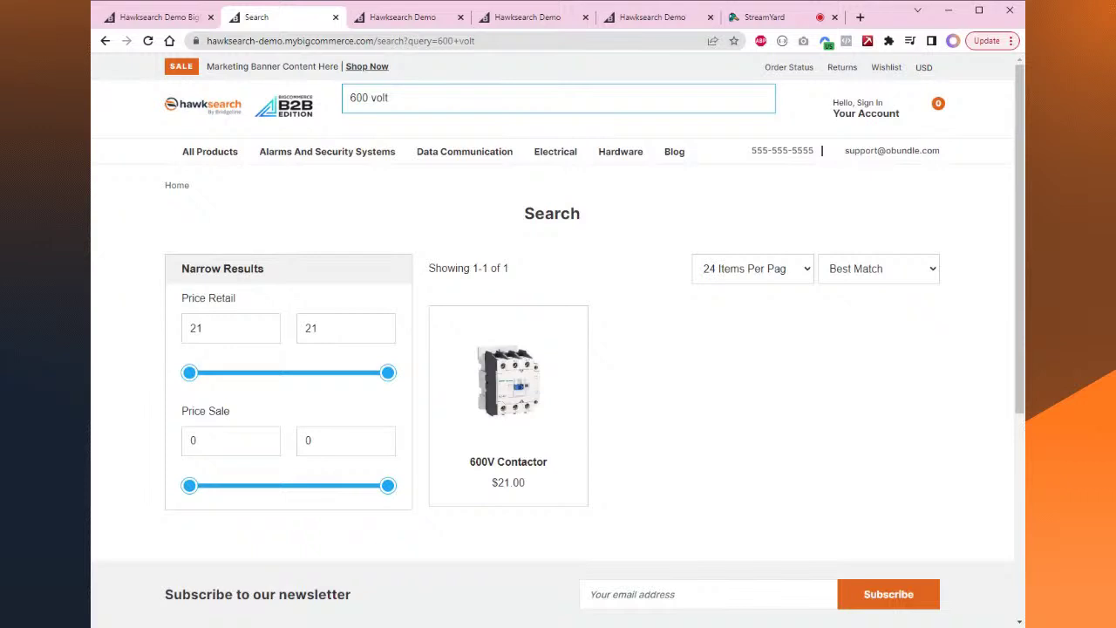
text(s)
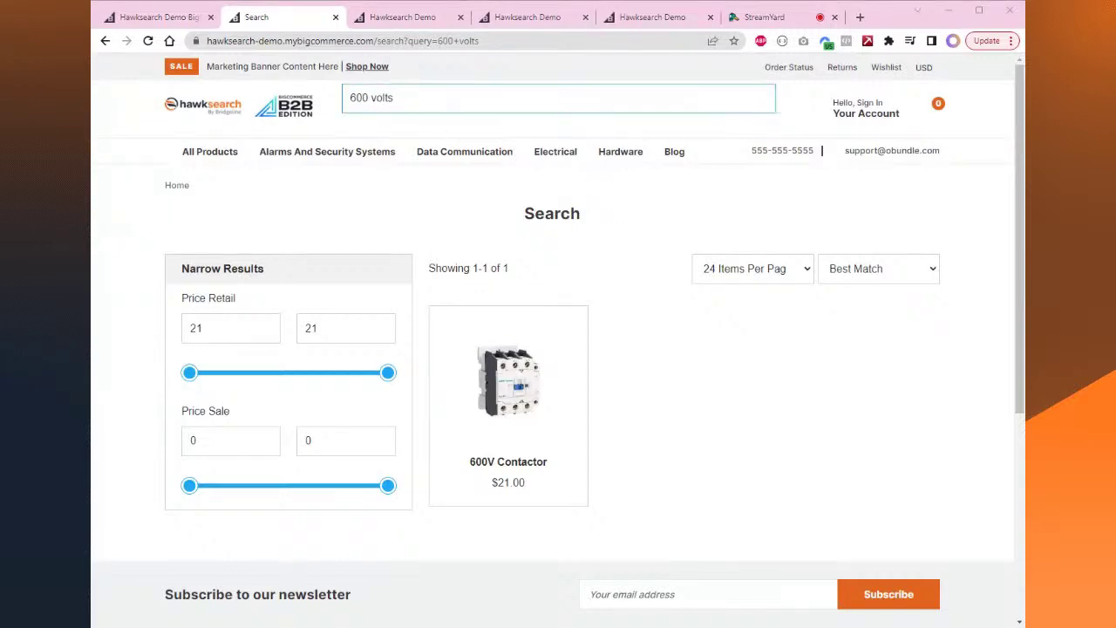
Search the storefront for the part number KTEB-228HE-UV-PS.
key(ctrl+a)
text(KTEB-228HE-UV-PS)
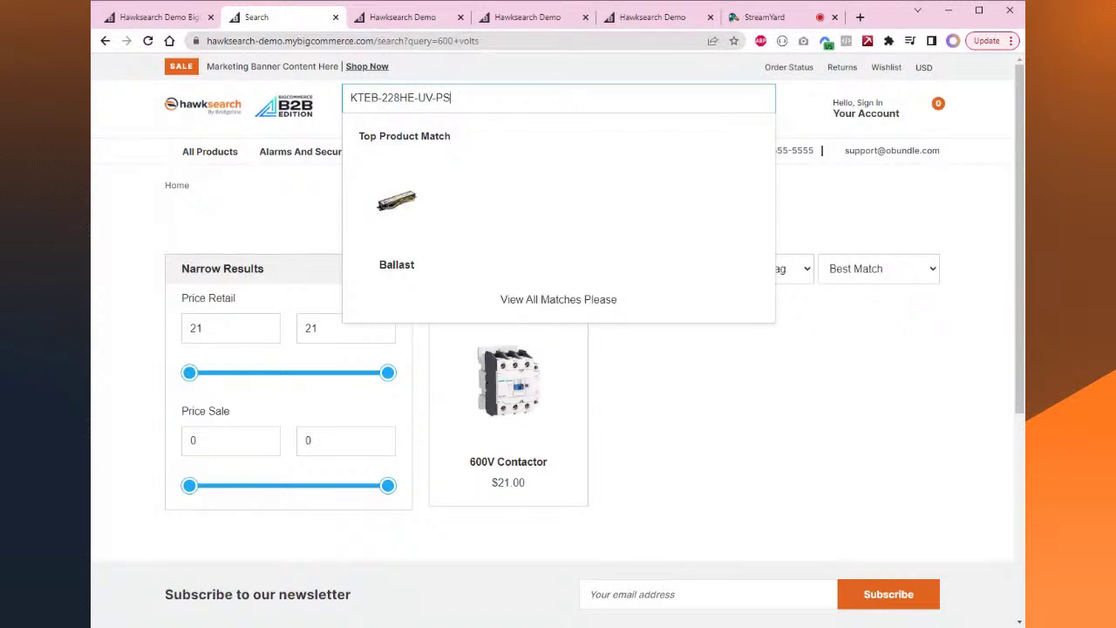
key(Return)
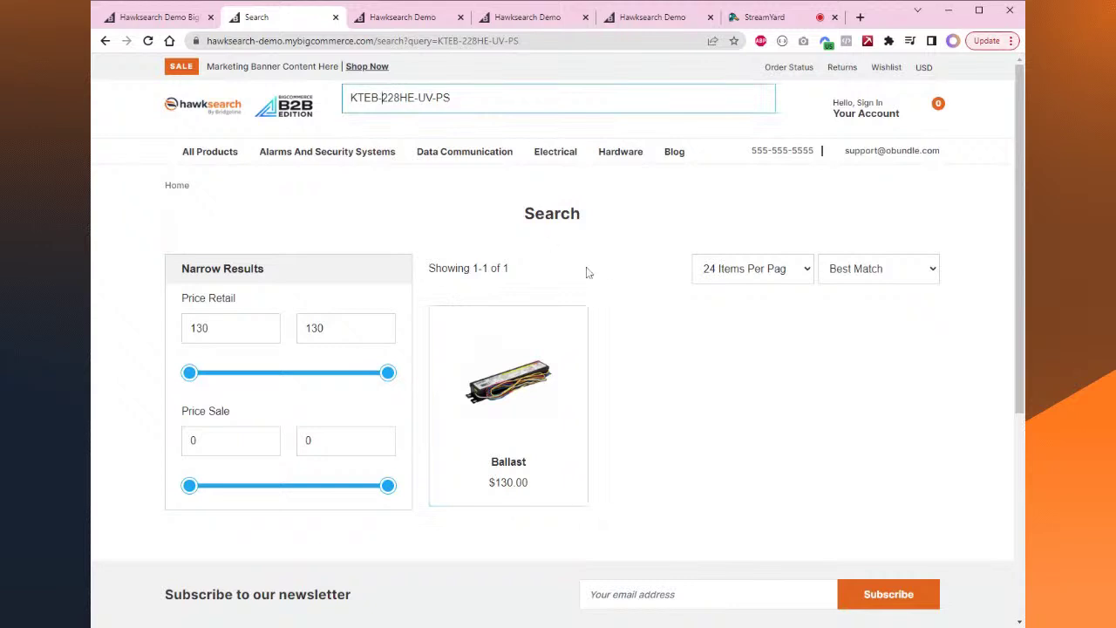
Search the part number with spaces replacing its hyphens, first as KTEB 228HE-UV-PS and finally as KTEB 228HE UV PS.
key(BackSpace)
key(Return)
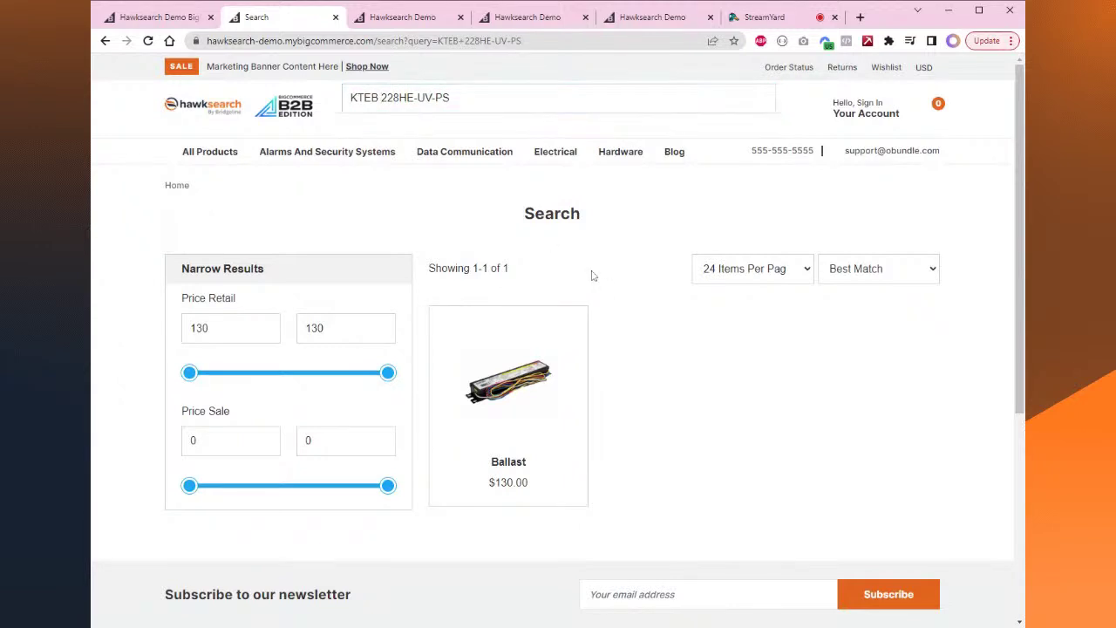
key(Left)
key(Left)
key(Left)
key(Left)
key(Left)
key(BackSpace)
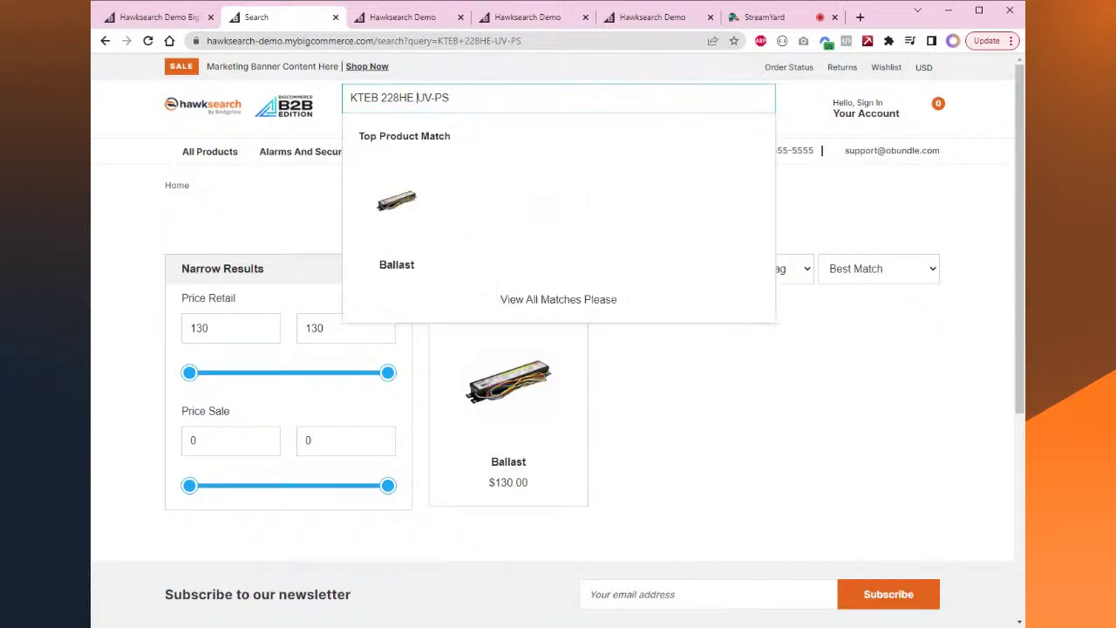
key(Delete)
key(Return)
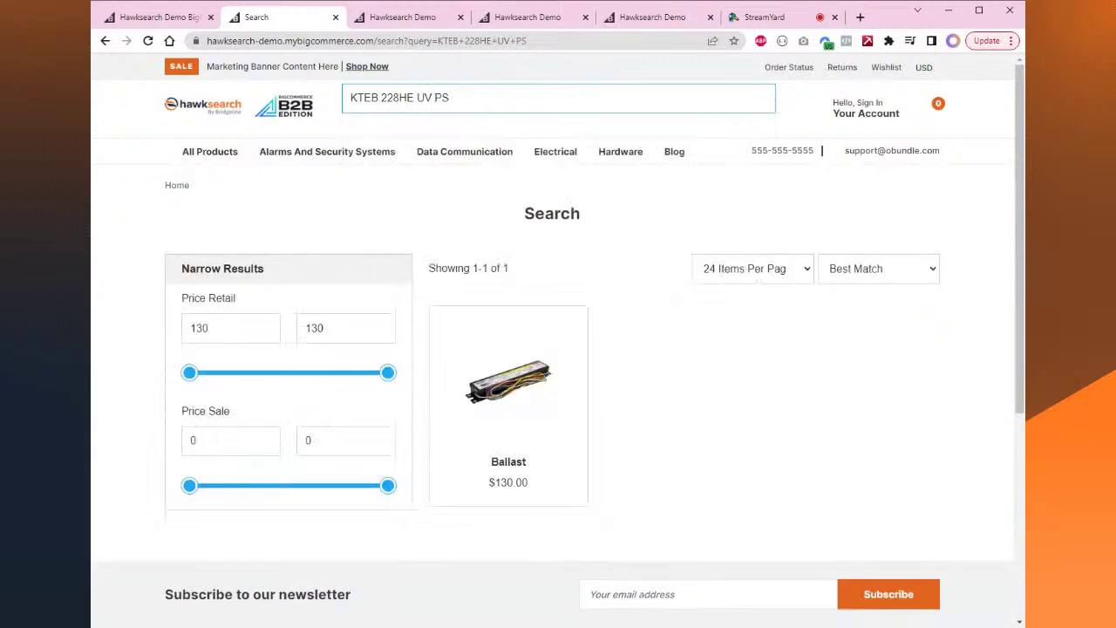
Change the part-number query to KTEB 228HEUVPS by removing the separators after 228HE.
key(BackSpace)
key(ctrl+Left)
key(BackSpace)
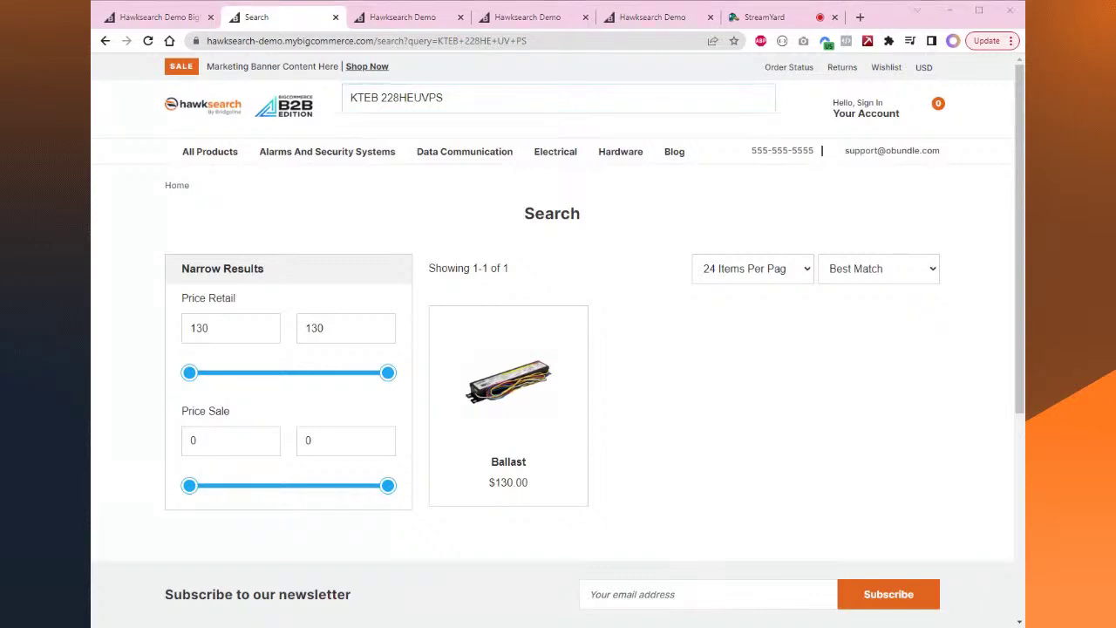
Replace the query with the decimal size 0.5" and run the search.
drag(444, 97, 306, 97)
text(0.5")
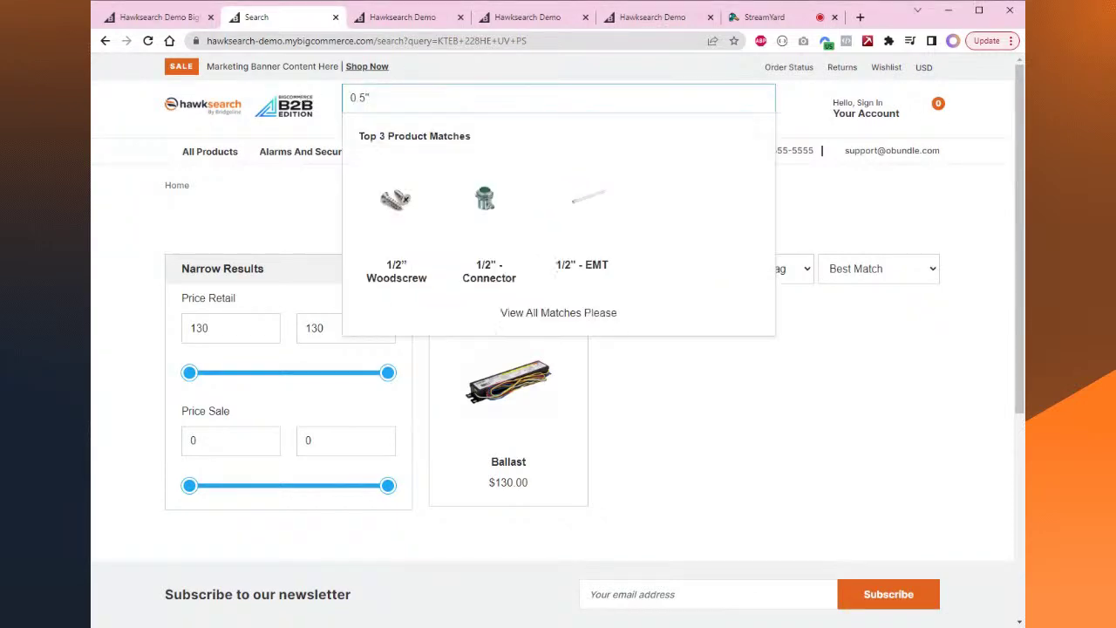
key(Return)
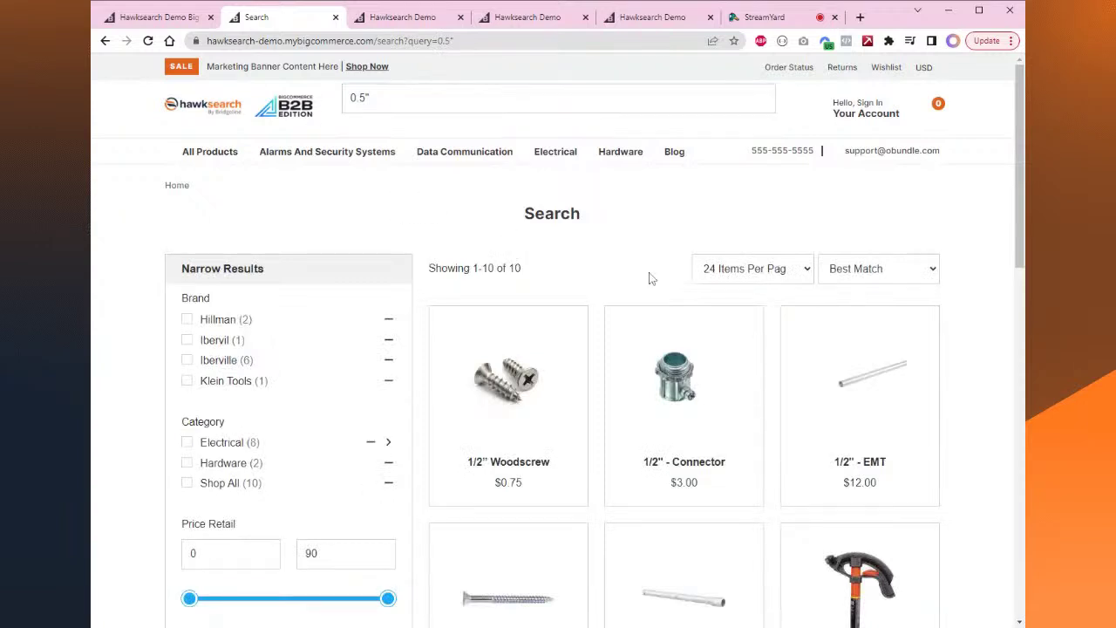
Search for the metric size 13mm instead and look through the resulting products.
drag(536, 97, 276, 101)
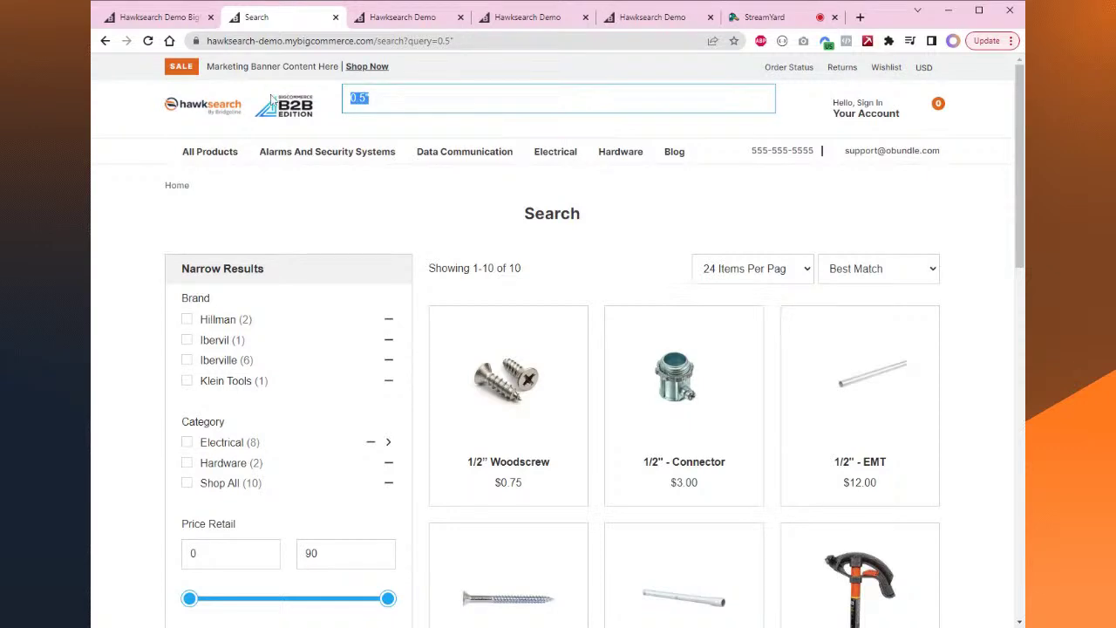
text(13mm)
key(Return)
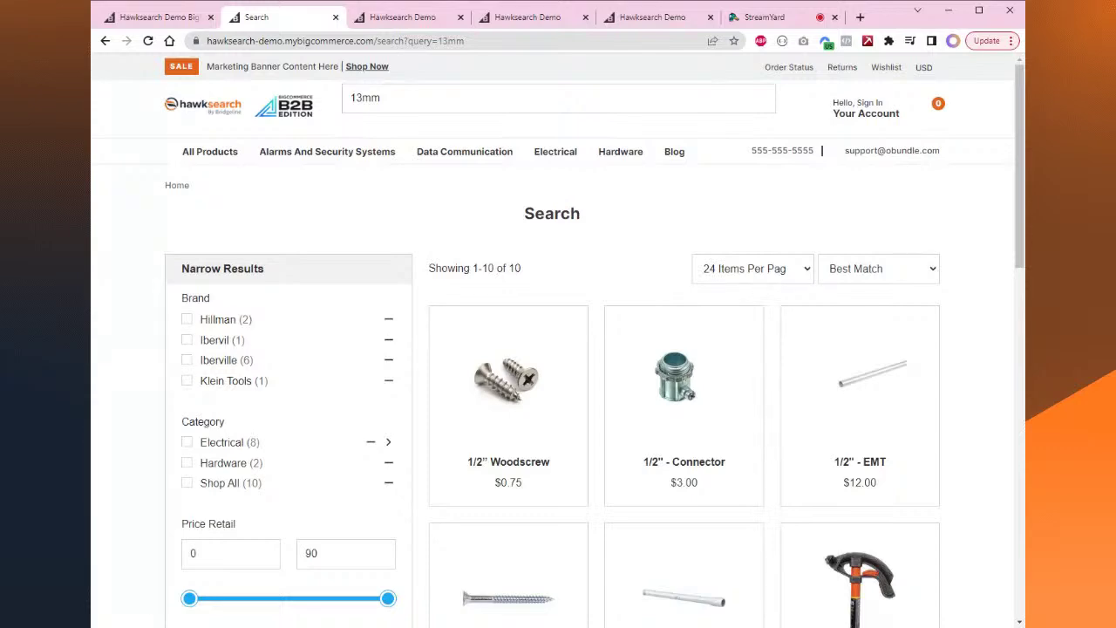
scroll(474, 224, down, 3)
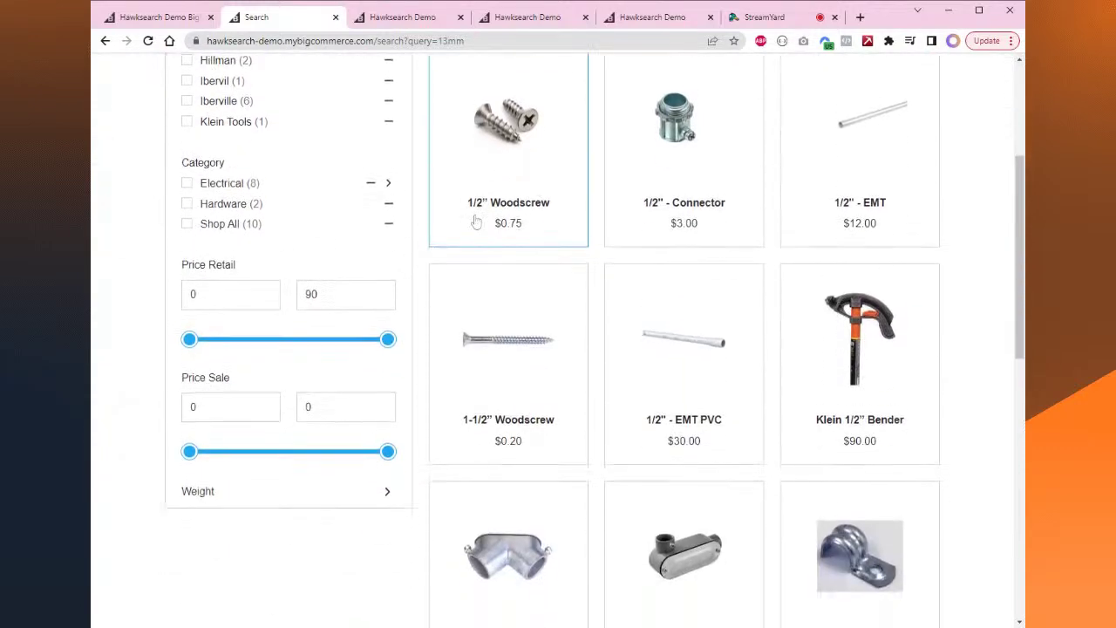
scroll(474, 224, up, 3)
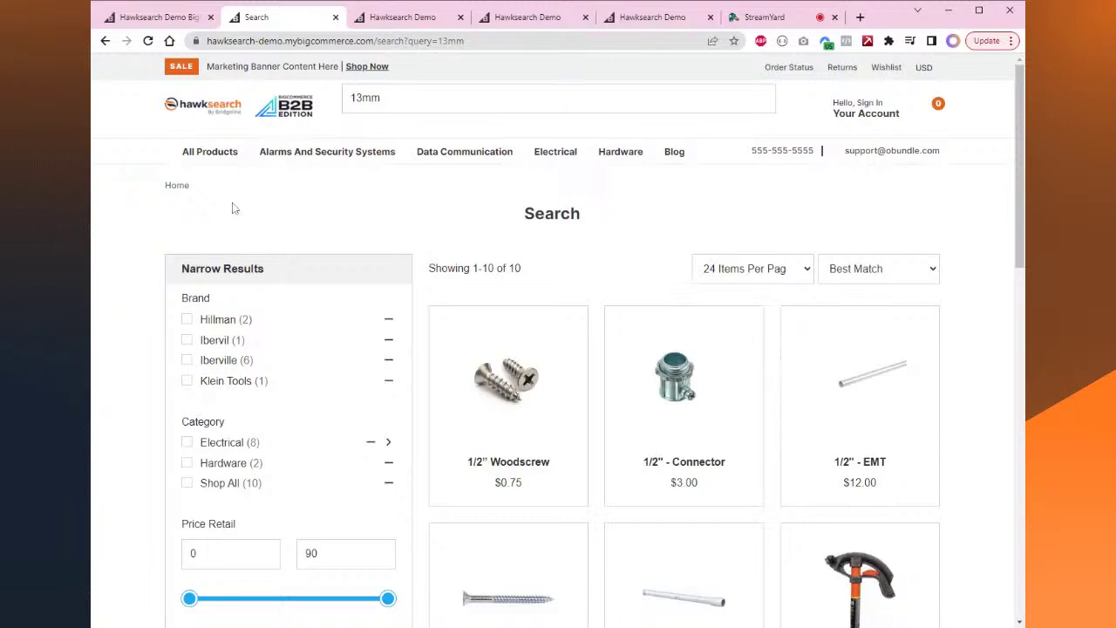
Return to the channel list and open the live Hawksearch Tools B2C storefront.
click(153, 19)
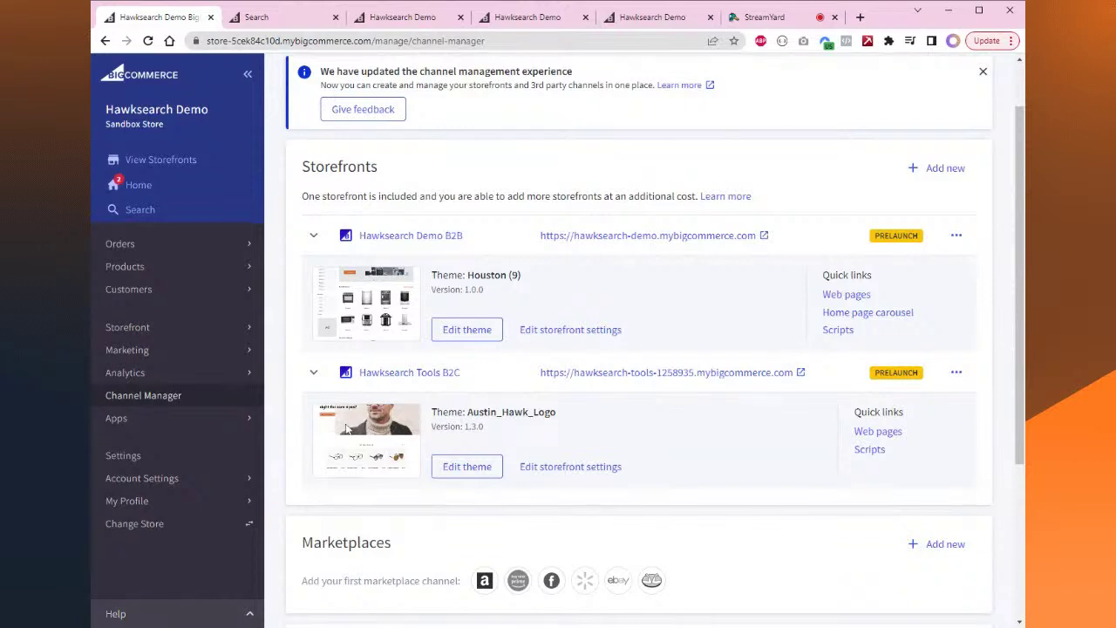
click(801, 372)
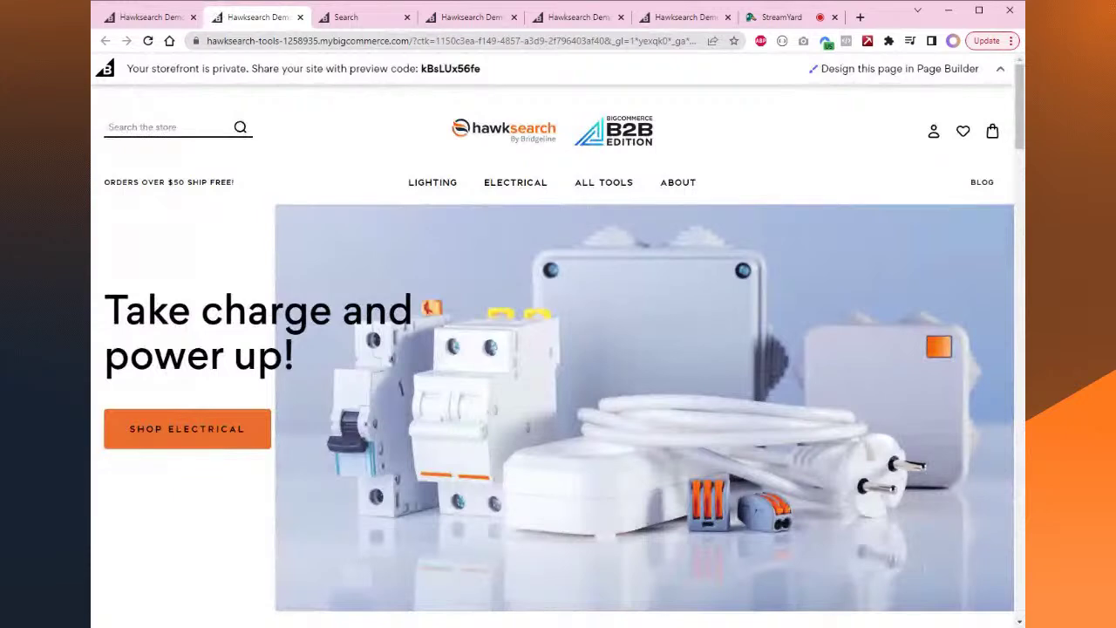
Examine the B2C storefront's home page, including its tools and lighting sections, new products and product-range section.
scroll(753, 374, down, 10)
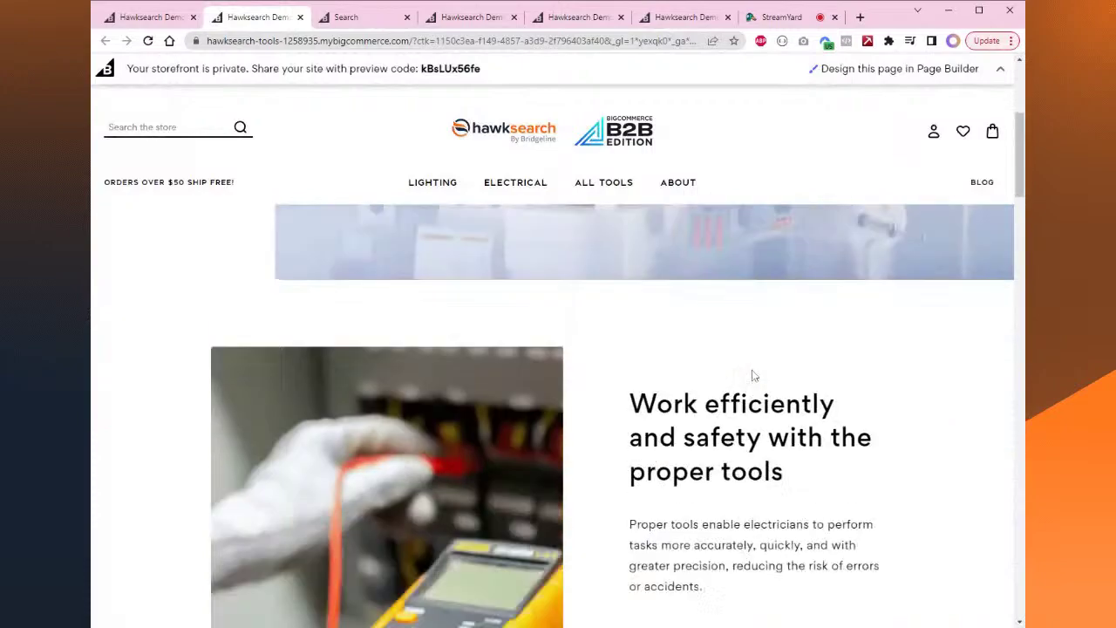
scroll(752, 375, down, 4)
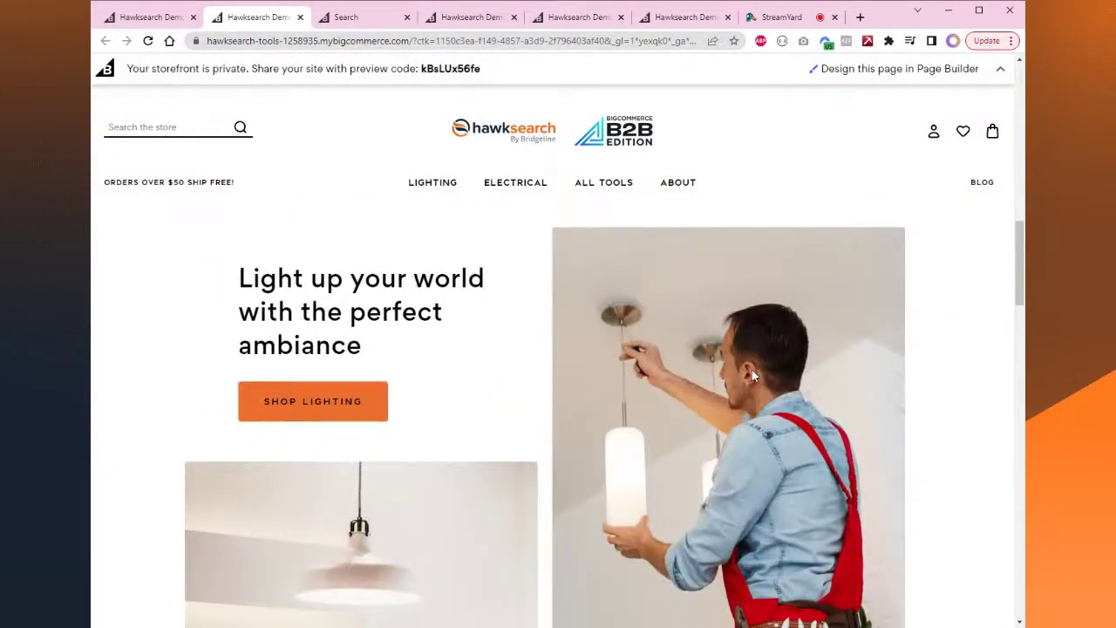
scroll(751, 369, down, 4)
scroll(752, 357, up, 3)
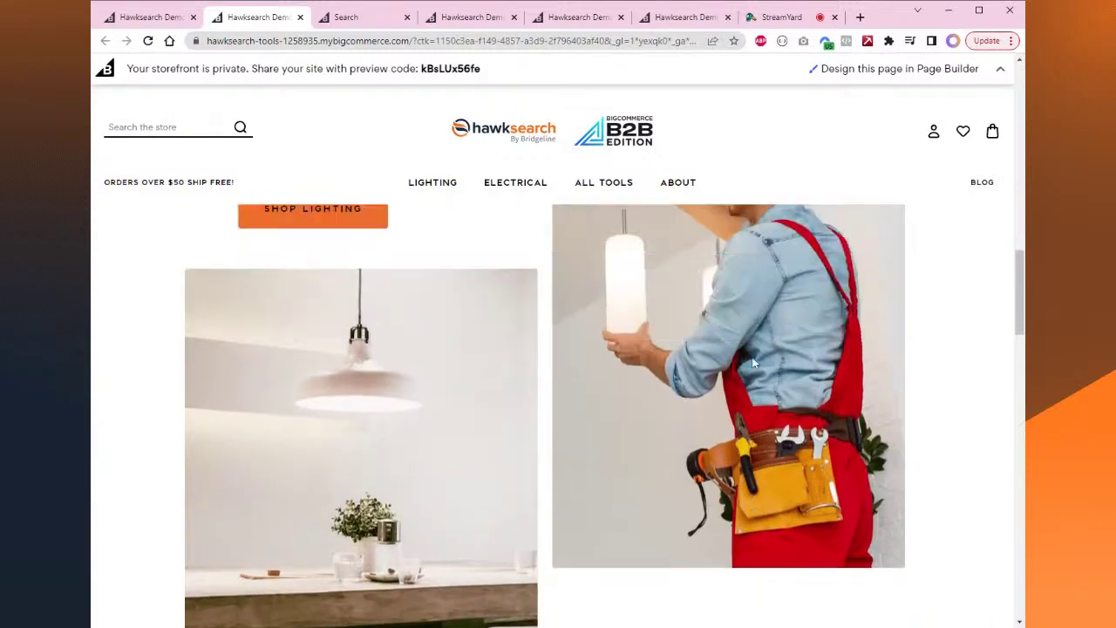
scroll(614, 316, down, 2)
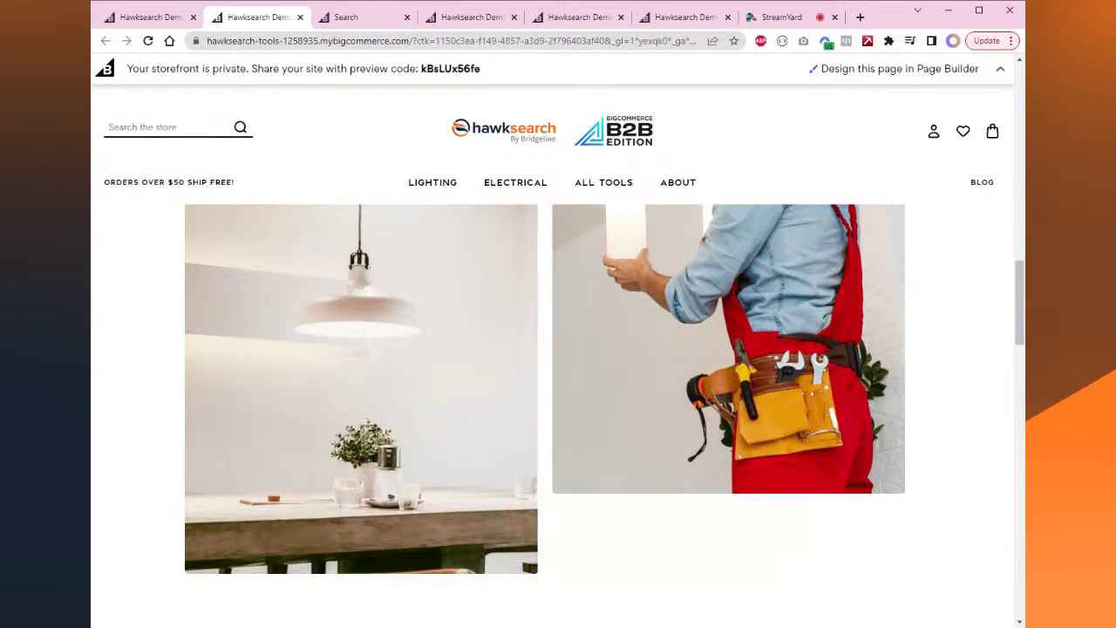
scroll(555, 334, up, 3)
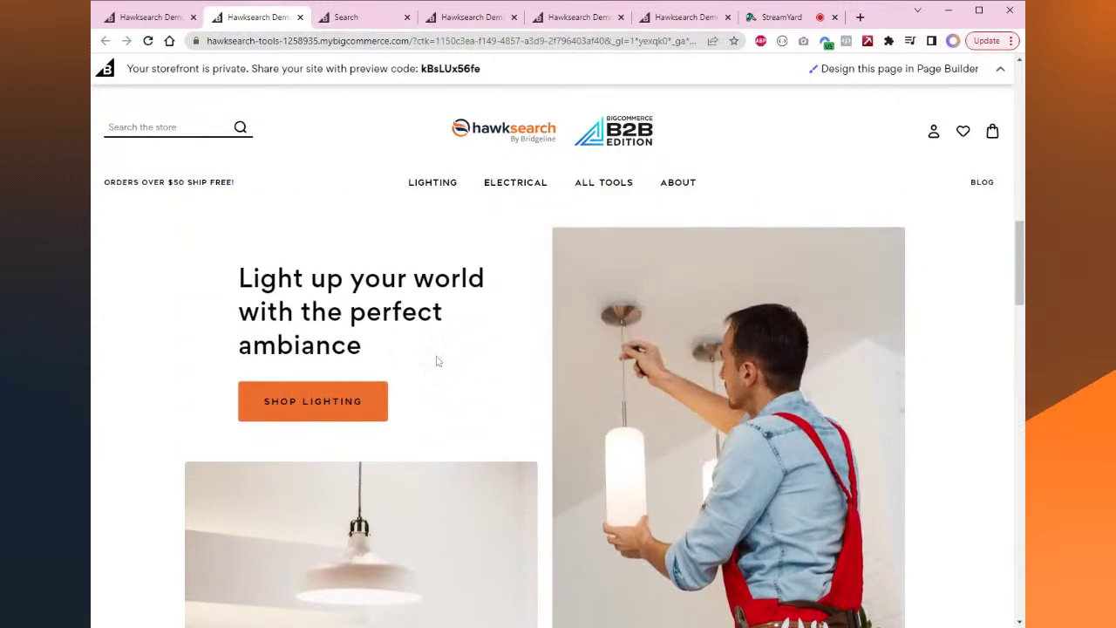
scroll(662, 400, down, 8)
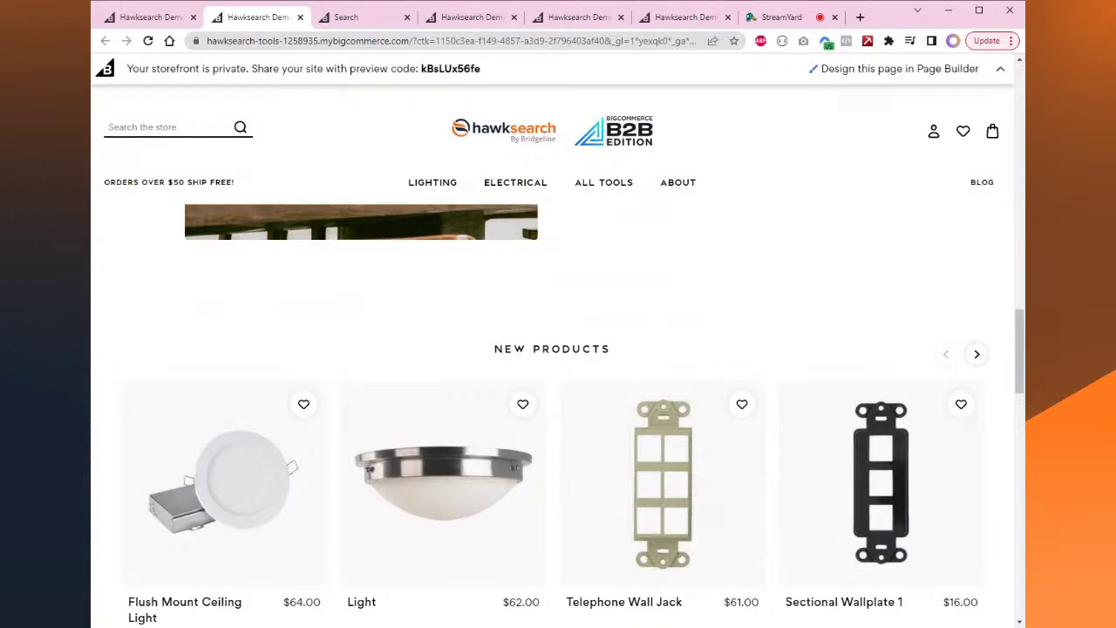
scroll(649, 328, down, 5)
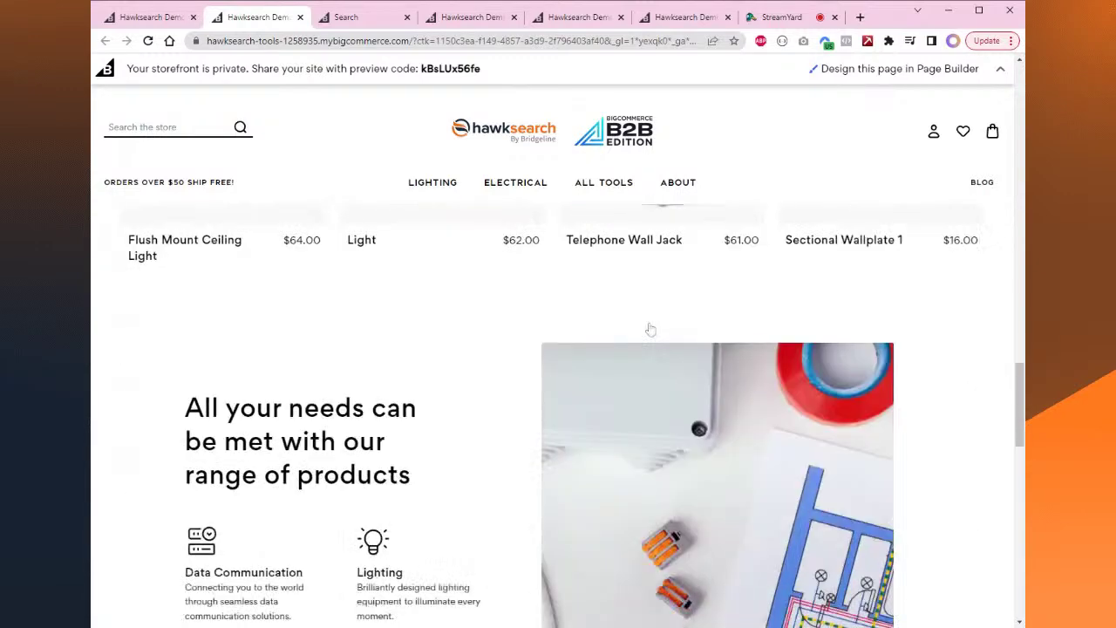
Look through the rest of the B2C home page down to the blog section, and switch to the B2B storefront's home page.
scroll(648, 328, down, 8)
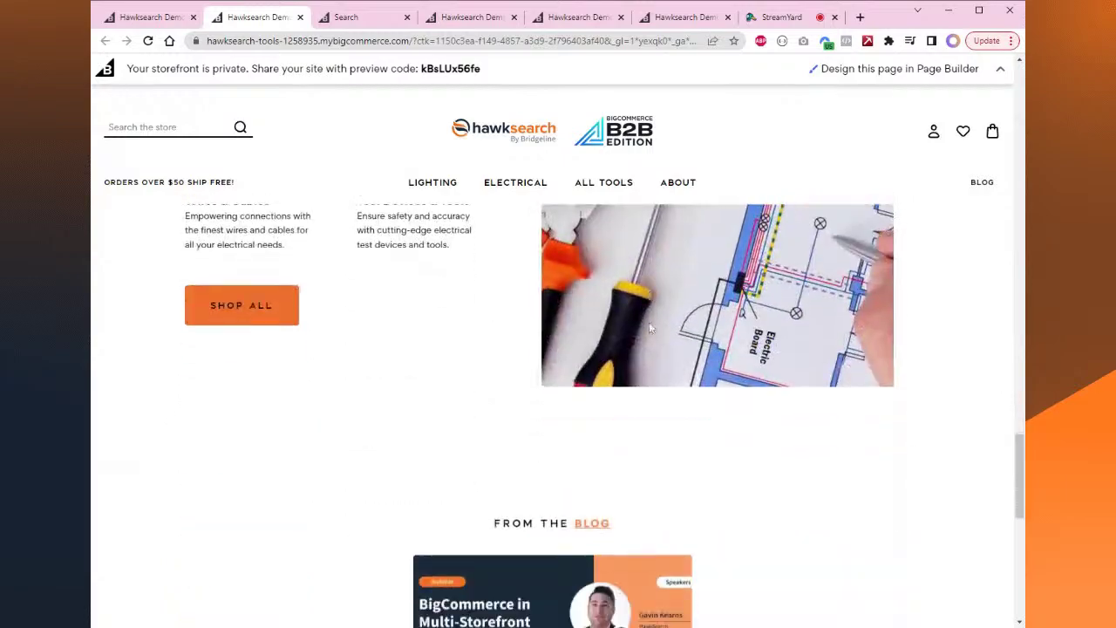
scroll(649, 328, down, 4)
drag(1019, 563, 1018, 177)
click(366, 18)
click(209, 106)
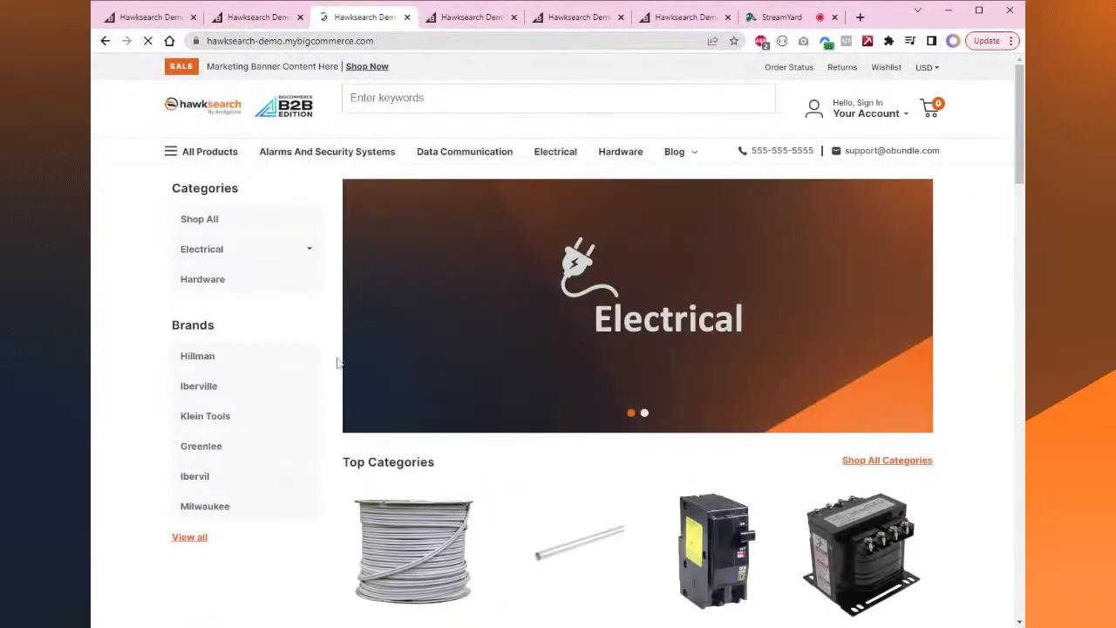
Open the product list in the store admin, look through it, and view the channels assigned to Flush Mount Ceiling Light.
click(129, 21)
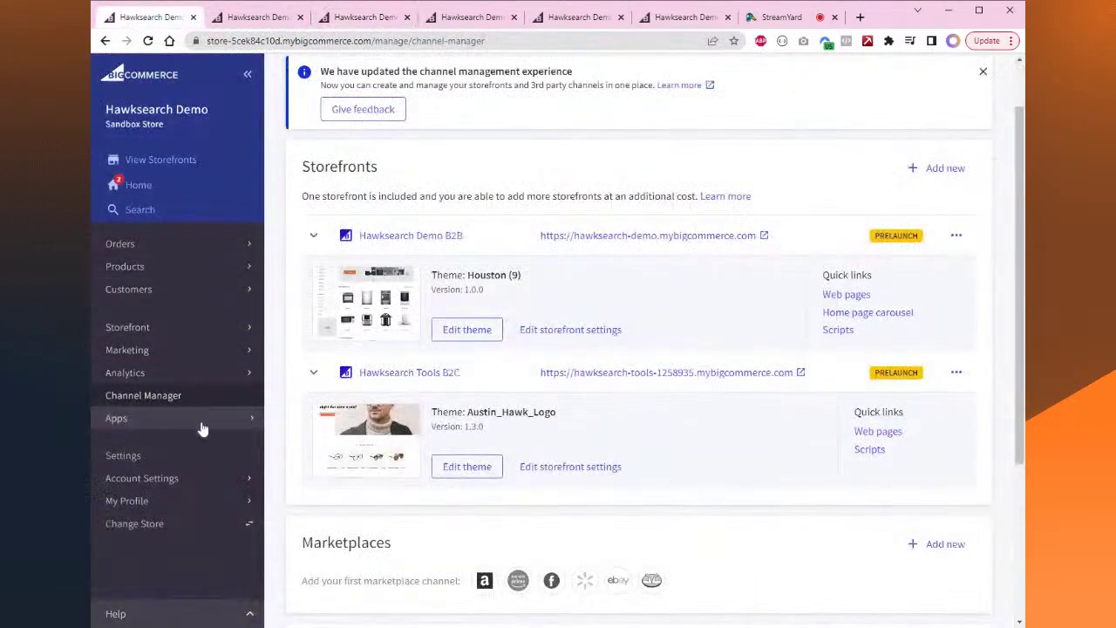
click(190, 268)
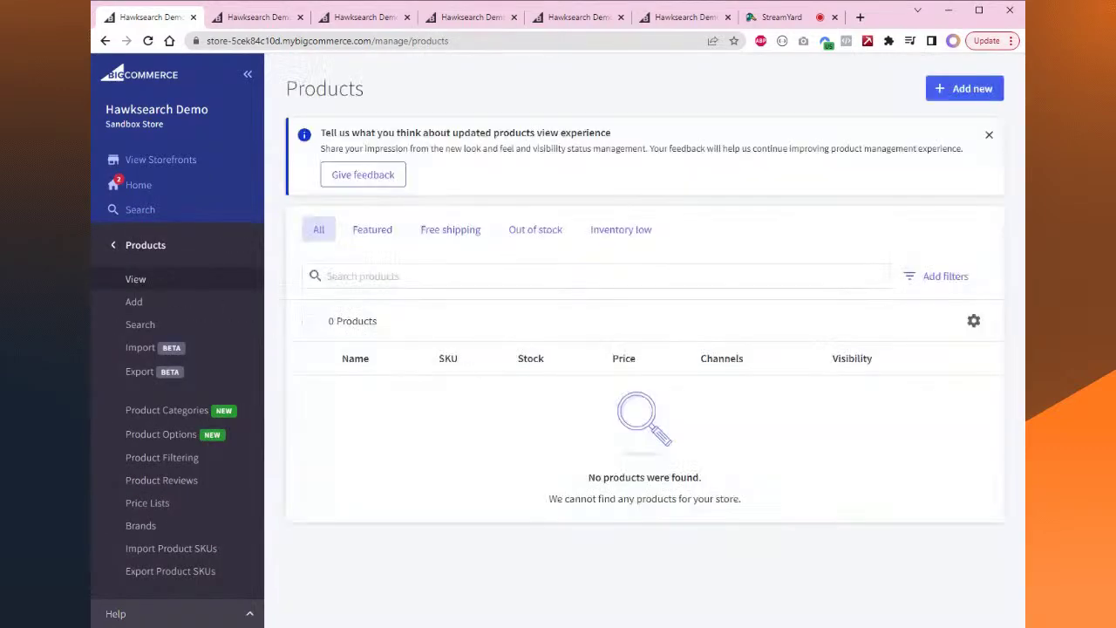
scroll(602, 312, down, 2)
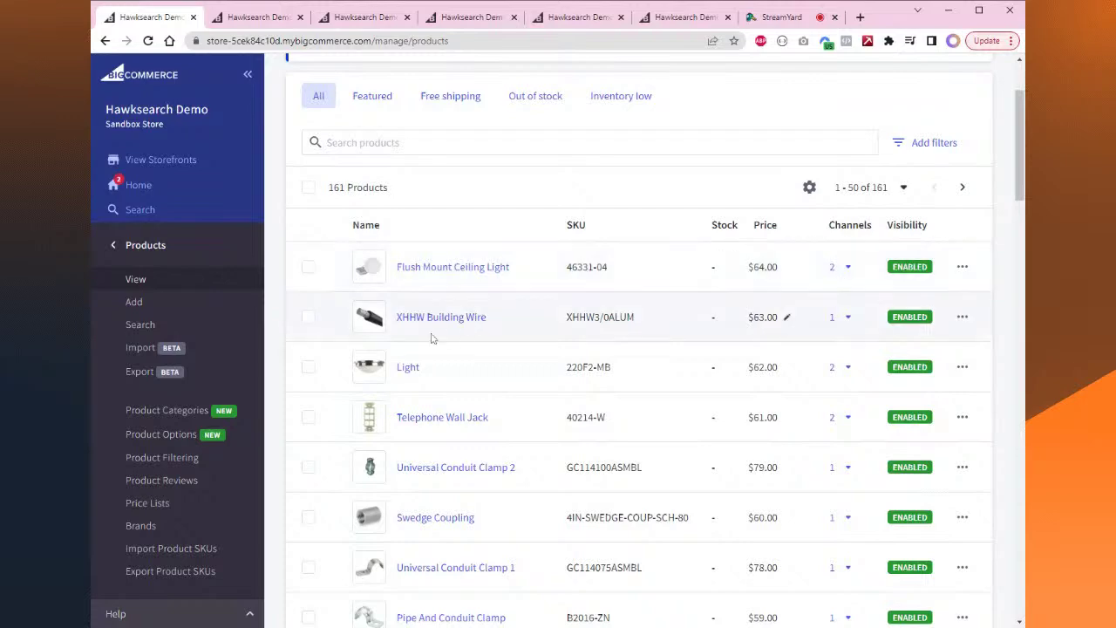
scroll(866, 504, down, 1)
scroll(866, 504, down, 2)
scroll(864, 503, up, 2)
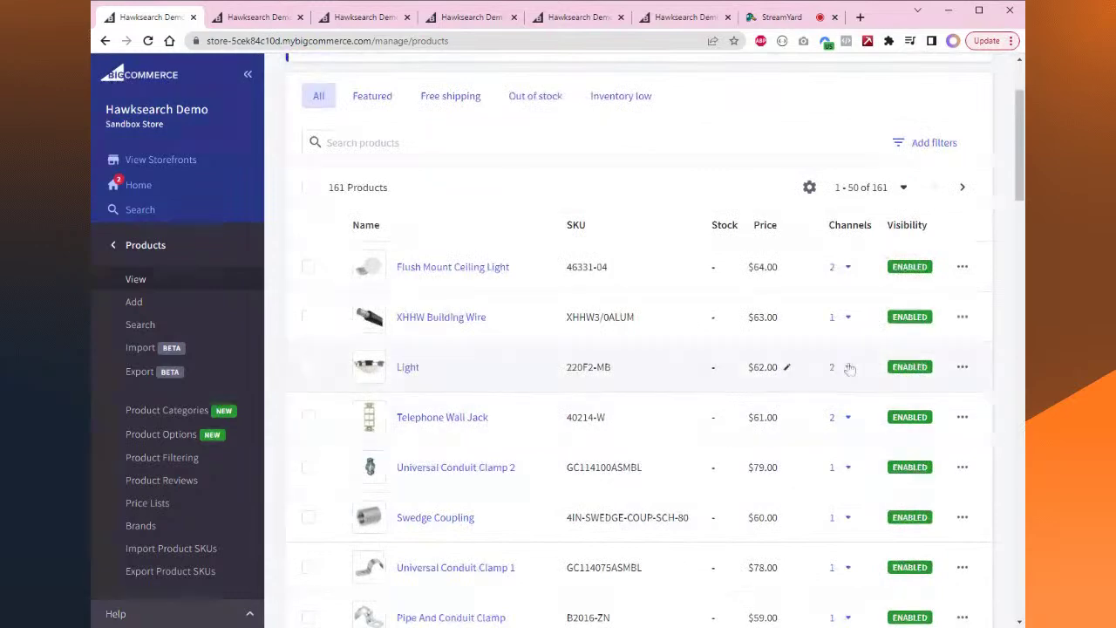
click(846, 268)
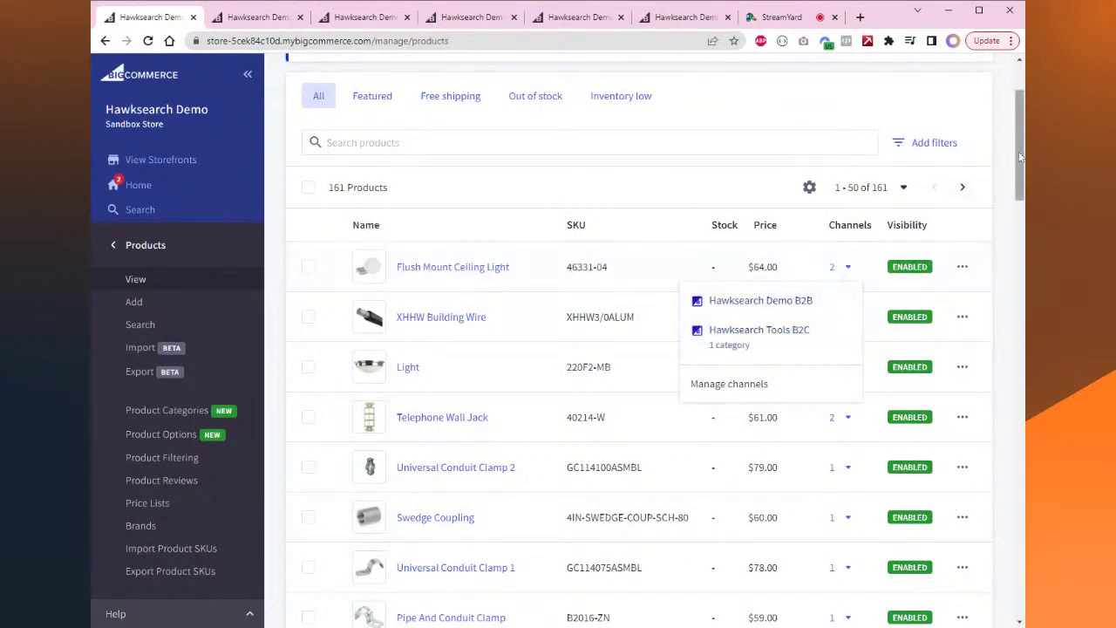
Add Universal Conduit Clamp 2 to the Hawksearch Tools B2C channel and save the channel assignment.
click(846, 467)
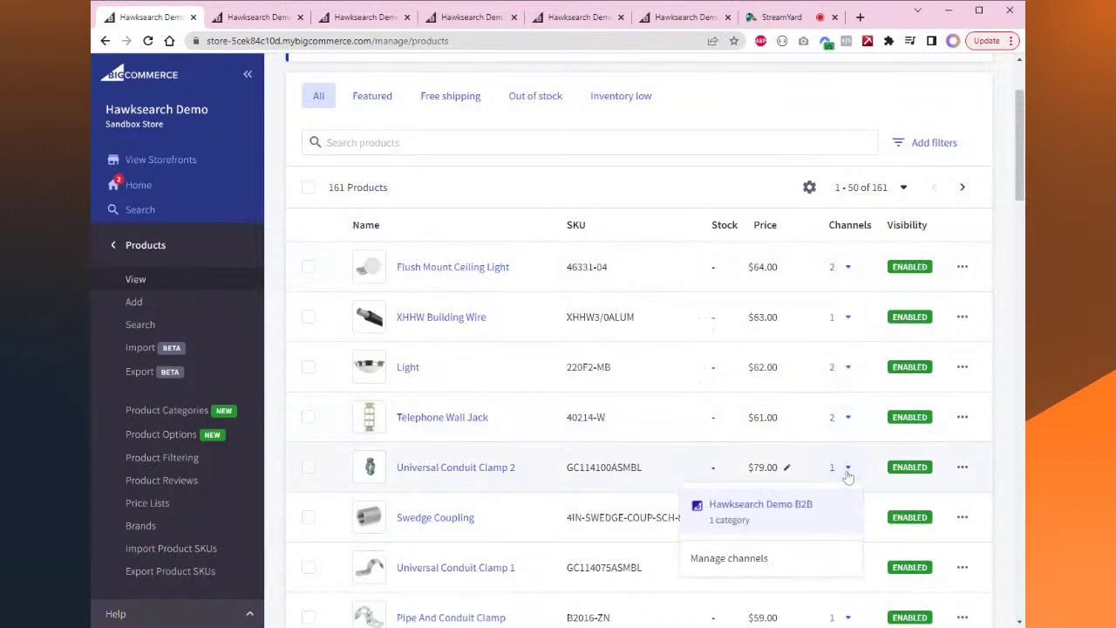
click(729, 558)
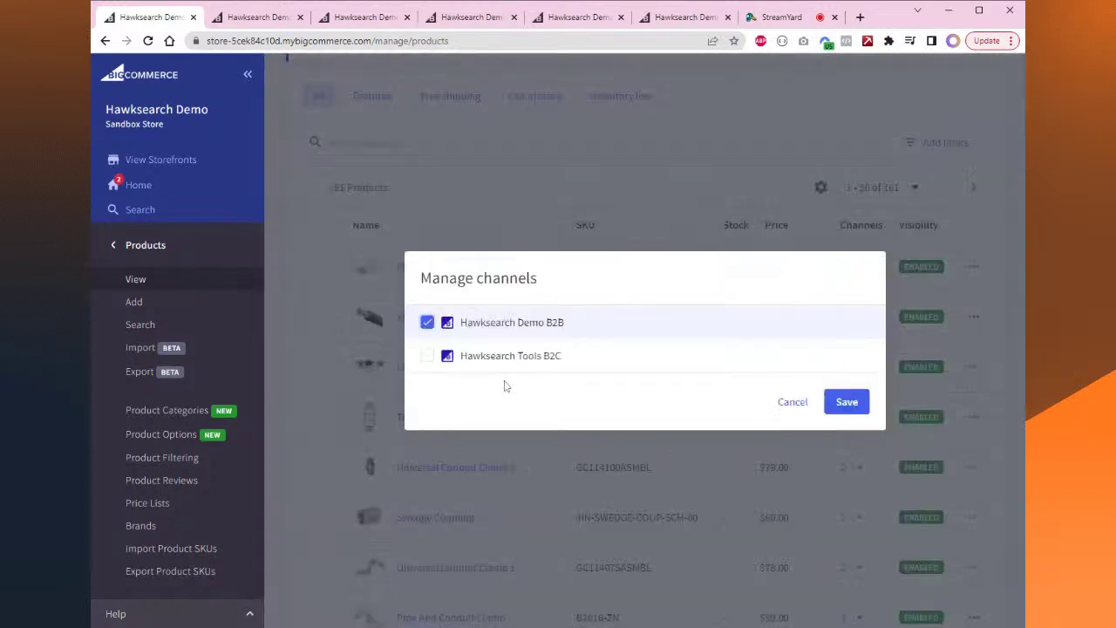
click(428, 356)
click(837, 407)
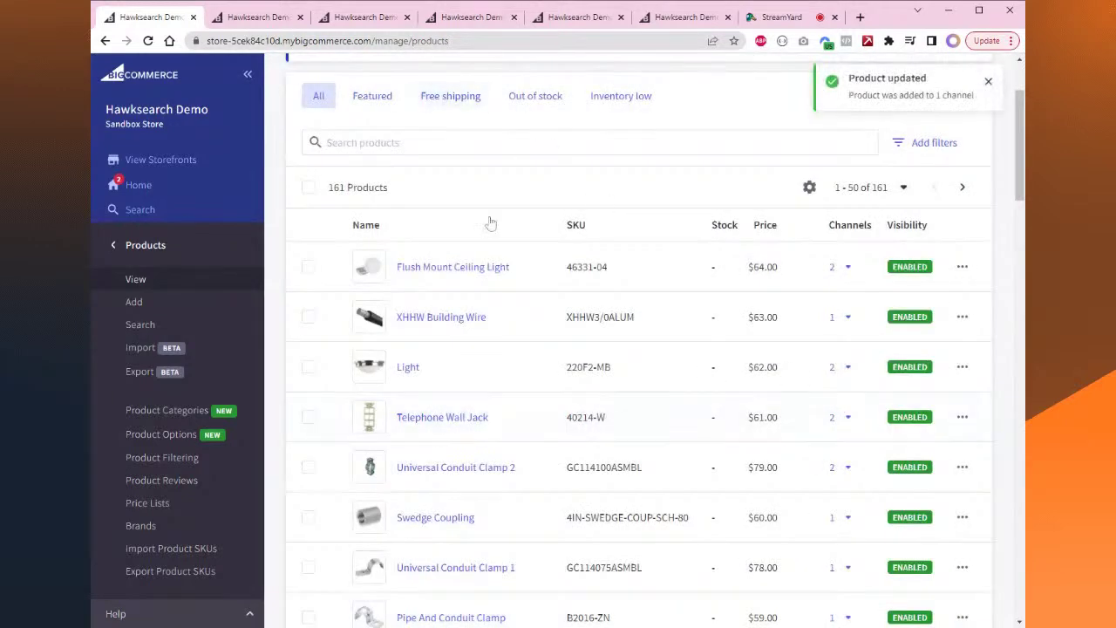
scroll(517, 460, down, 2)
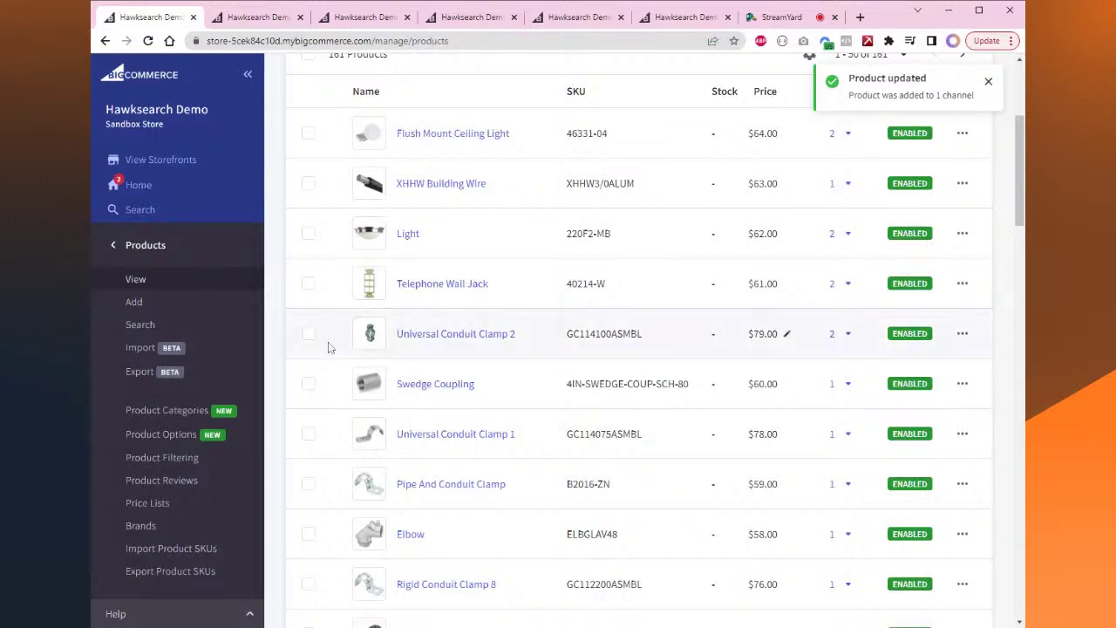
scroll(294, 322, up, 3)
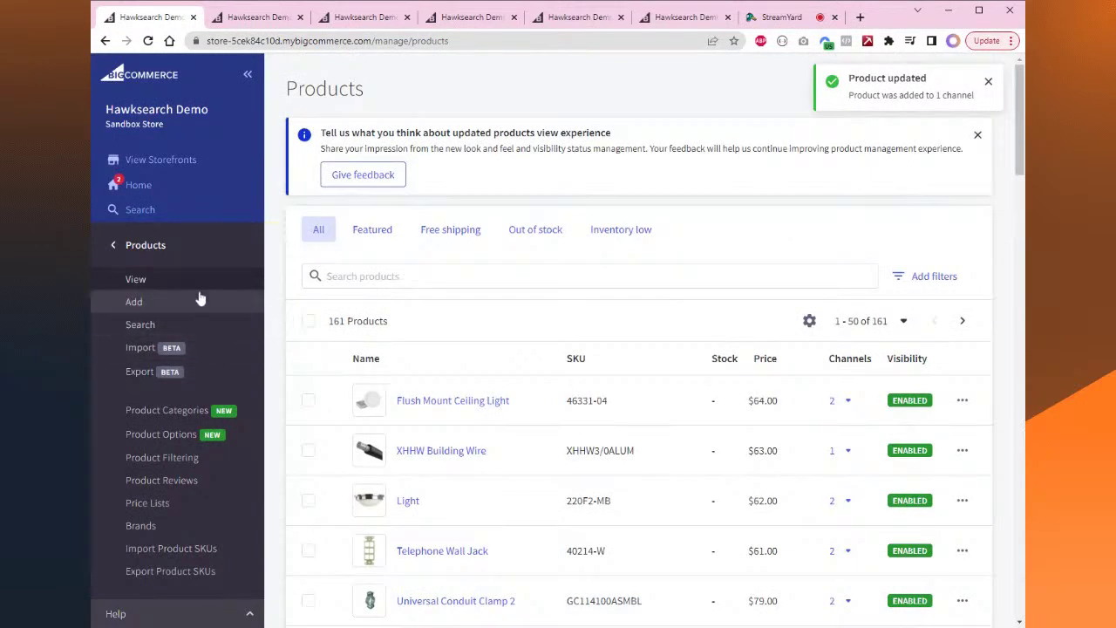
click(195, 256)
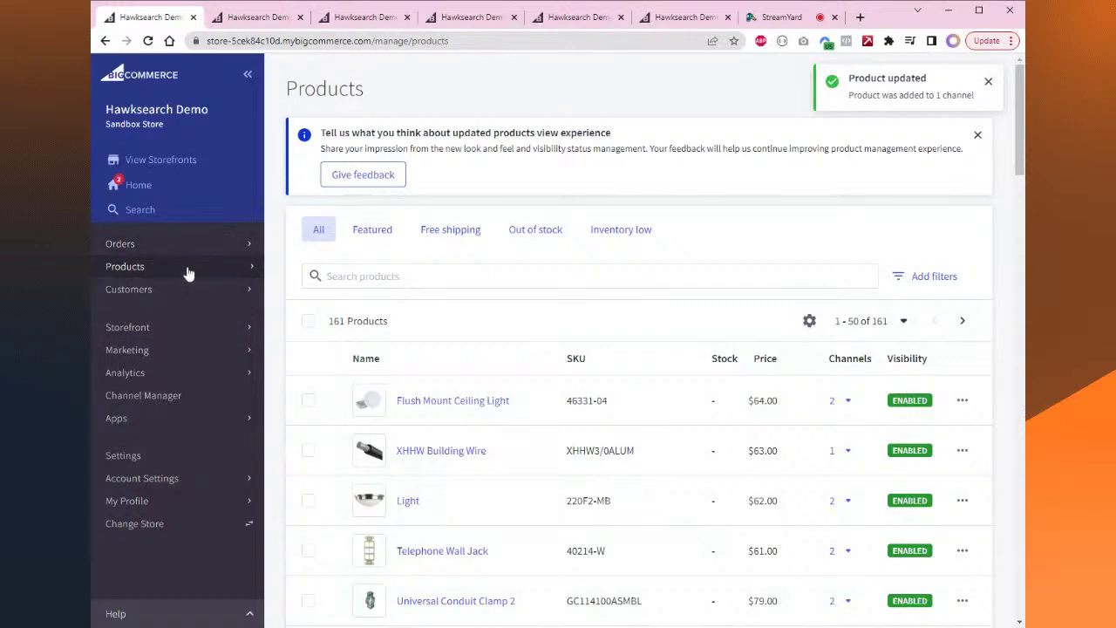
click(188, 270)
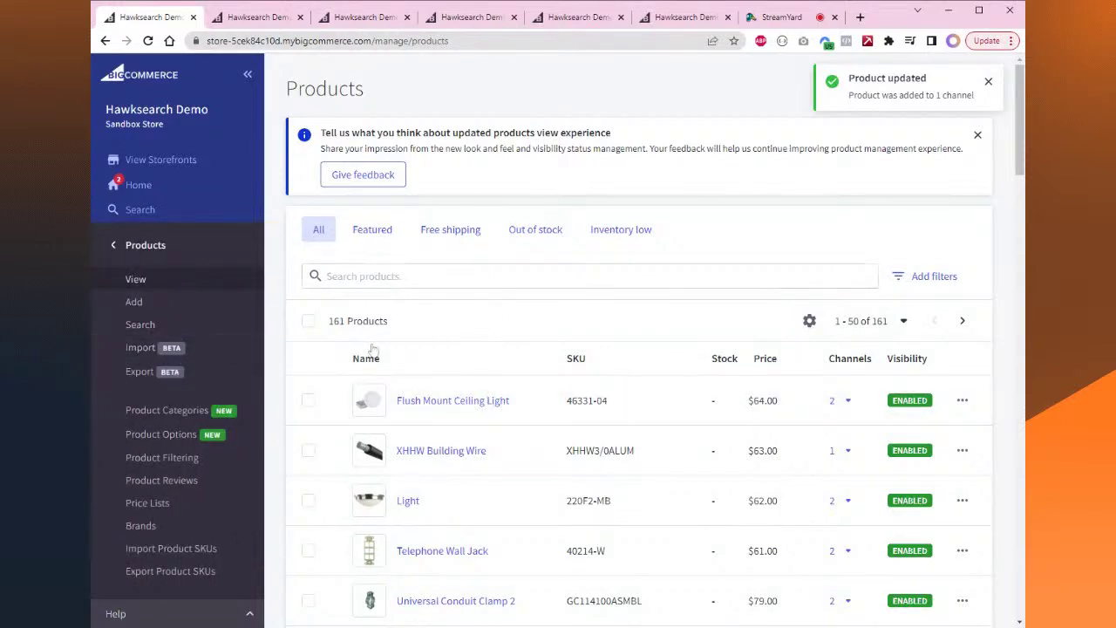
click(309, 322)
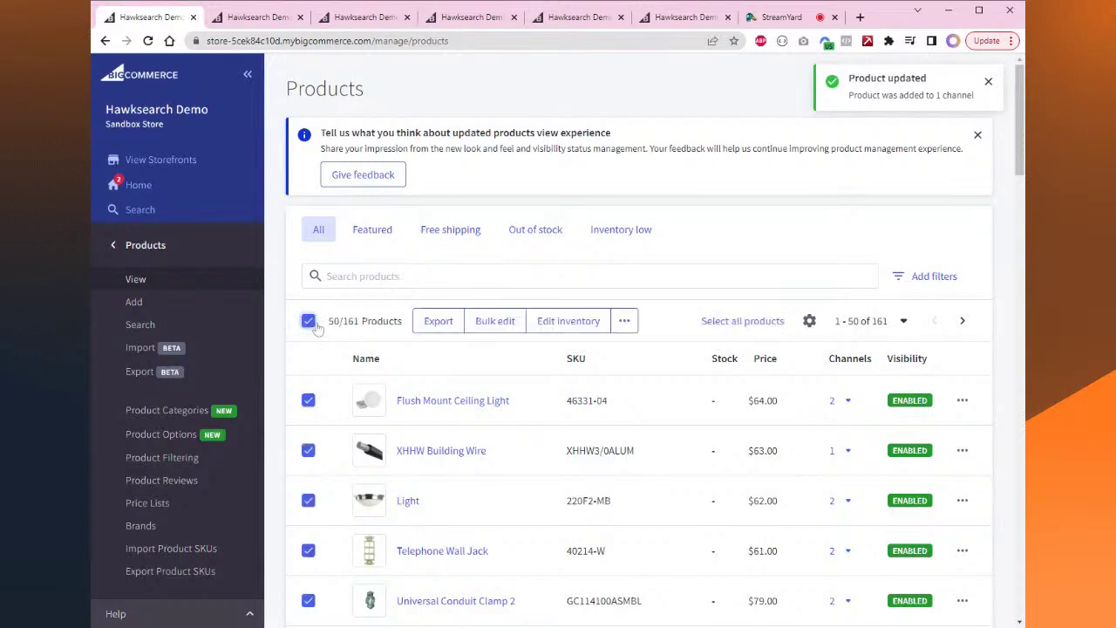
click(454, 330)
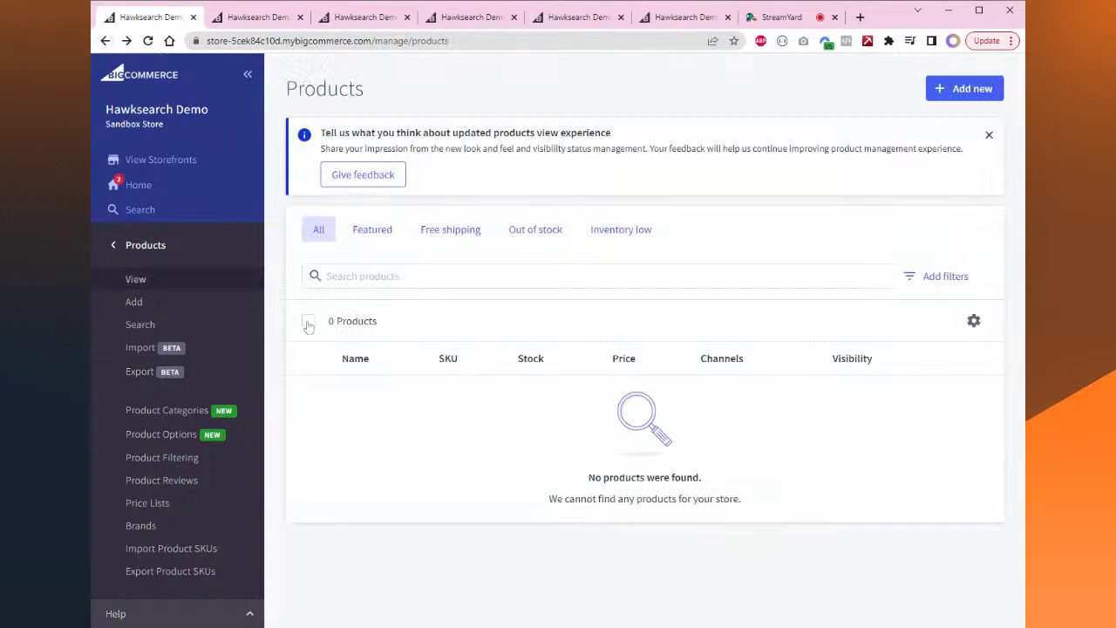
Select all products on the current page, open them in Bulk Edit, and dismiss the introduction to spreadsheet-style editing.
click(309, 322)
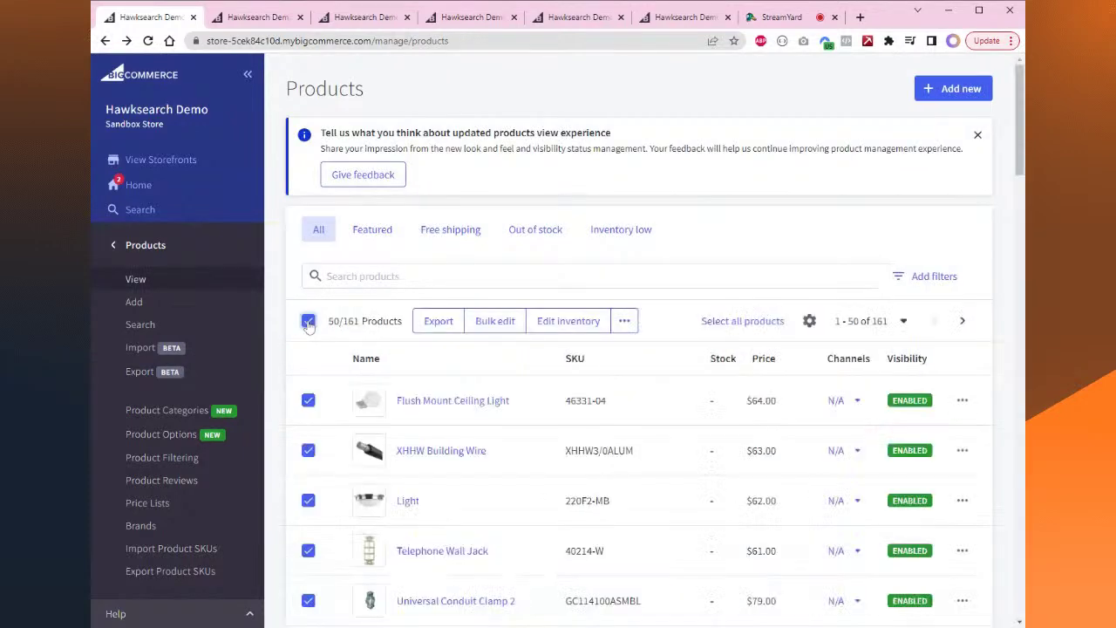
click(495, 321)
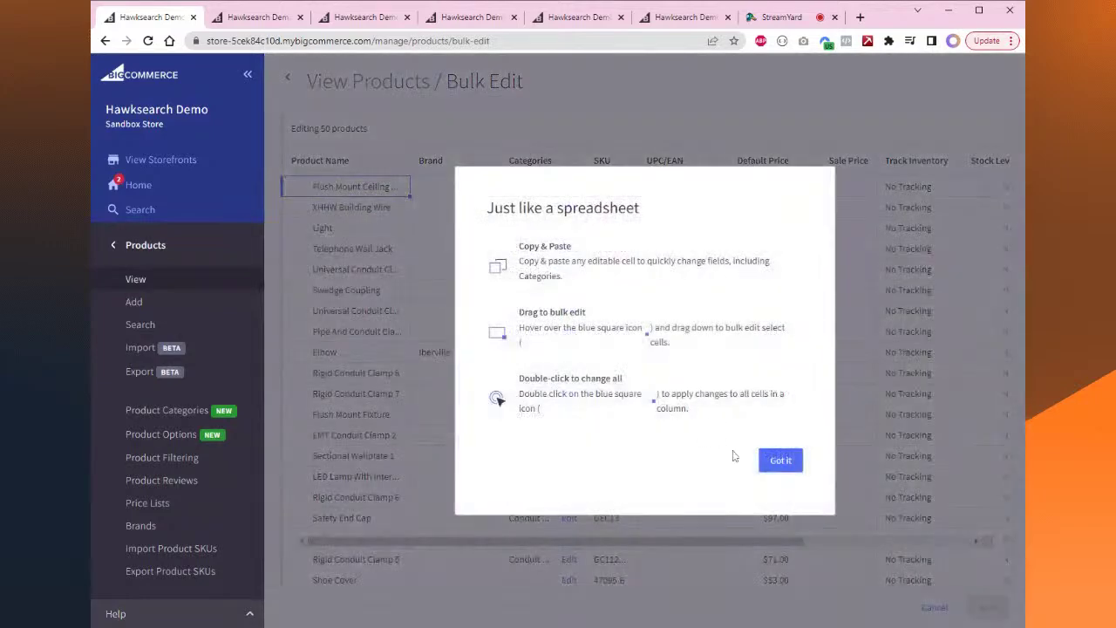
drag(486, 207, 644, 212)
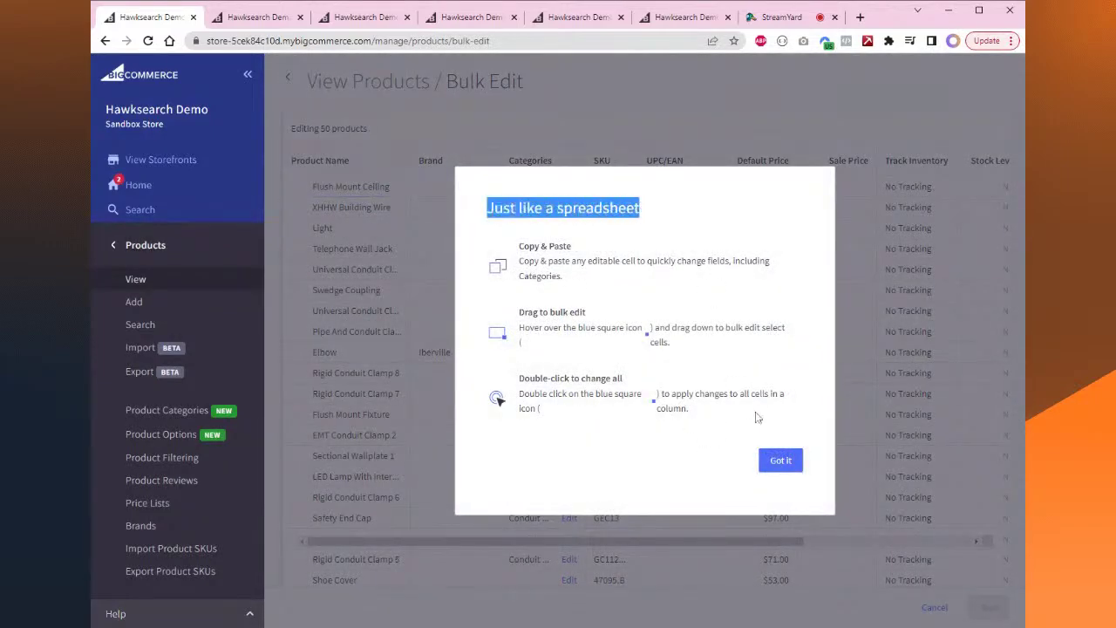
click(780, 459)
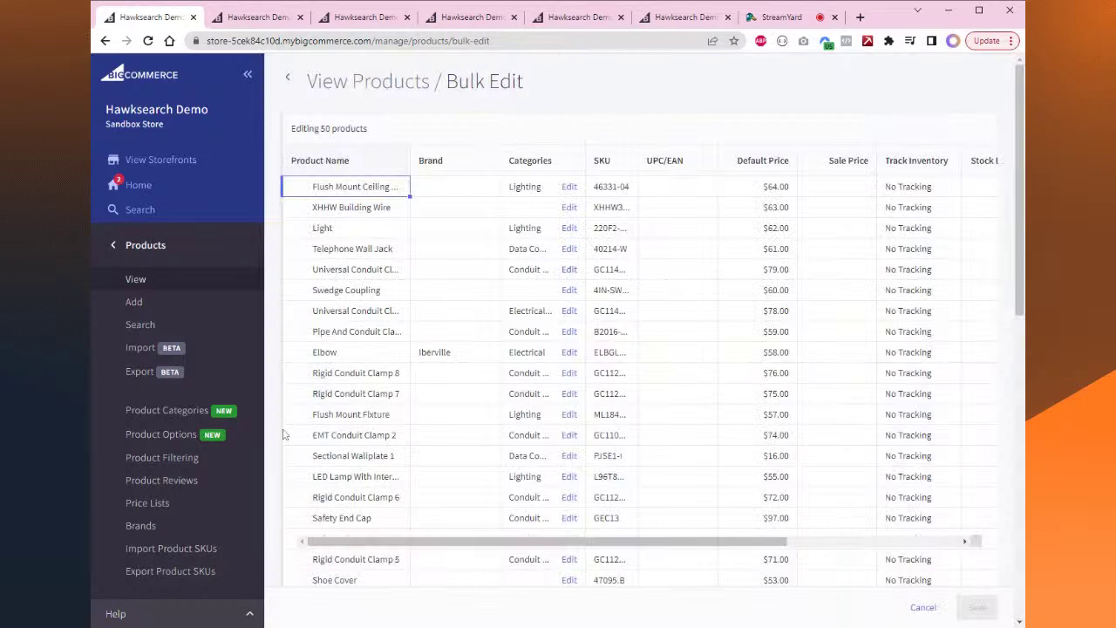
Leave the bulk editor and open the installed B2B Edition app.
click(187, 249)
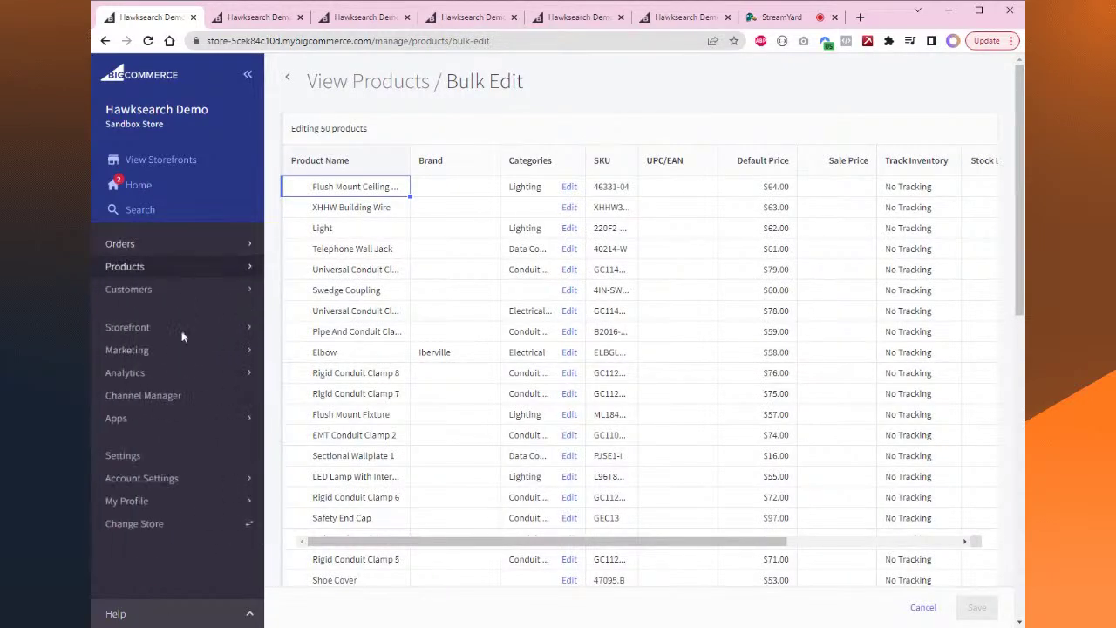
click(180, 422)
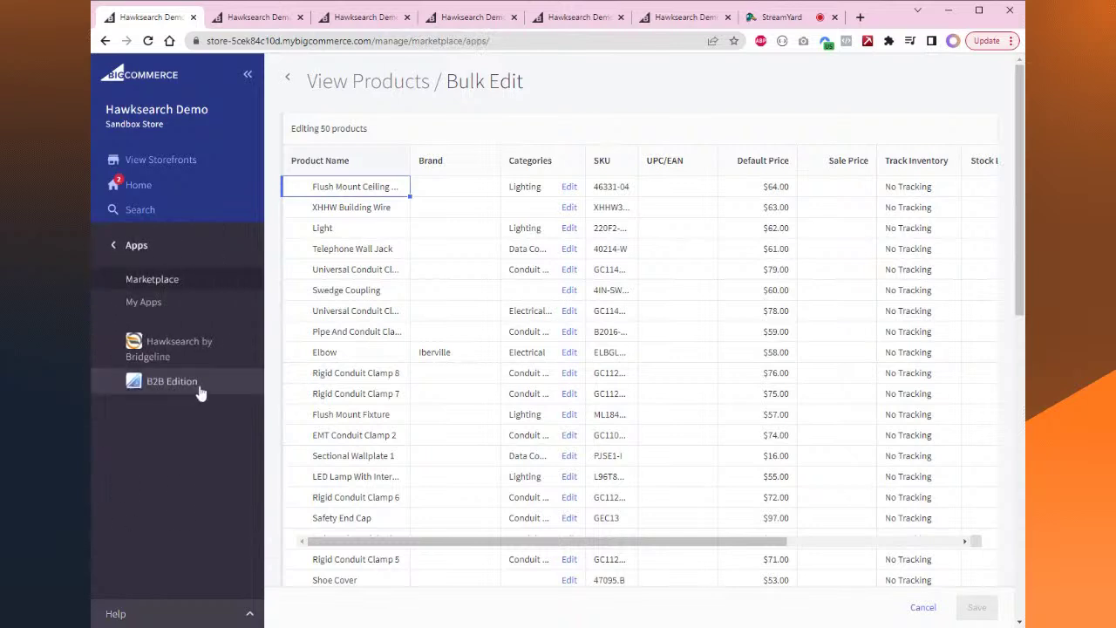
click(199, 391)
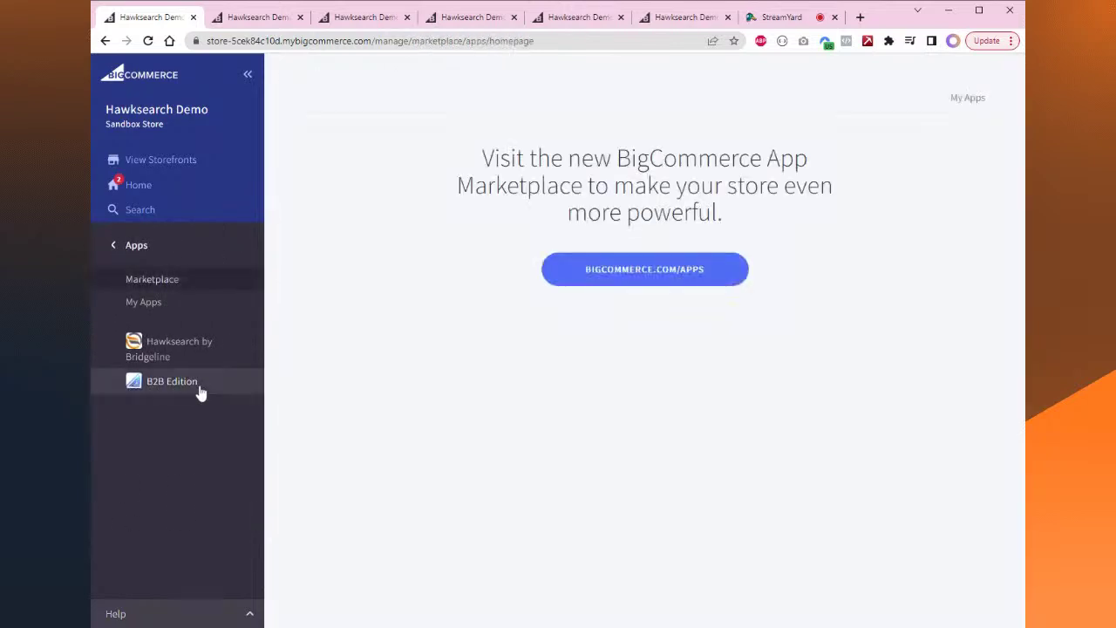
click(101, 128)
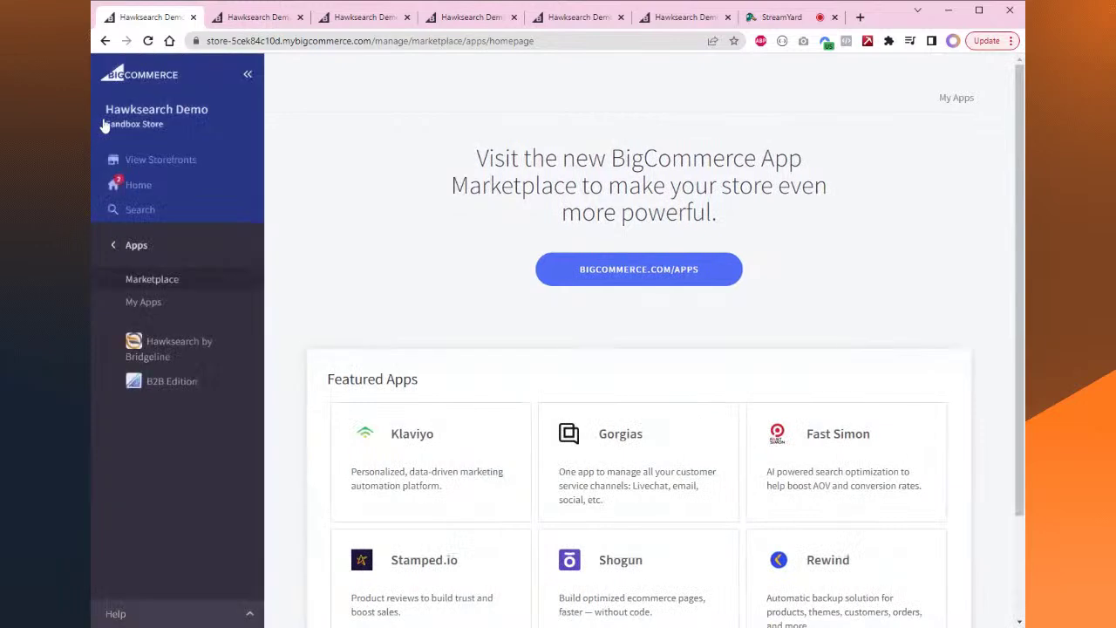
click(179, 383)
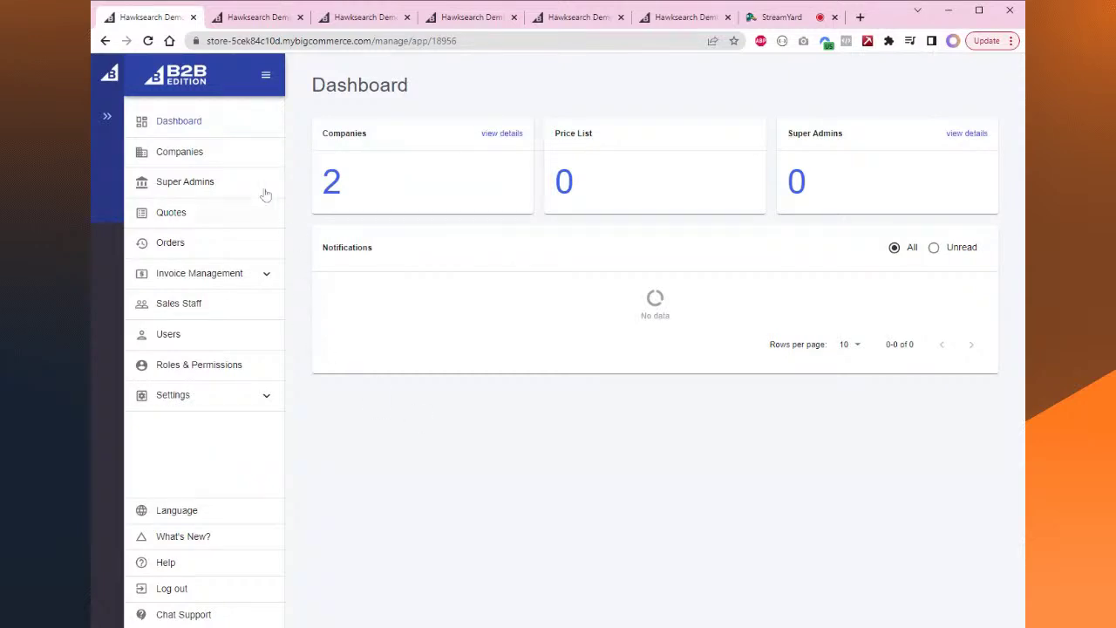
Look through B2B Edition's Companies, Super Admins, Quotes and Invoice Management sections, and bring back the full store admin navigation.
click(238, 164)
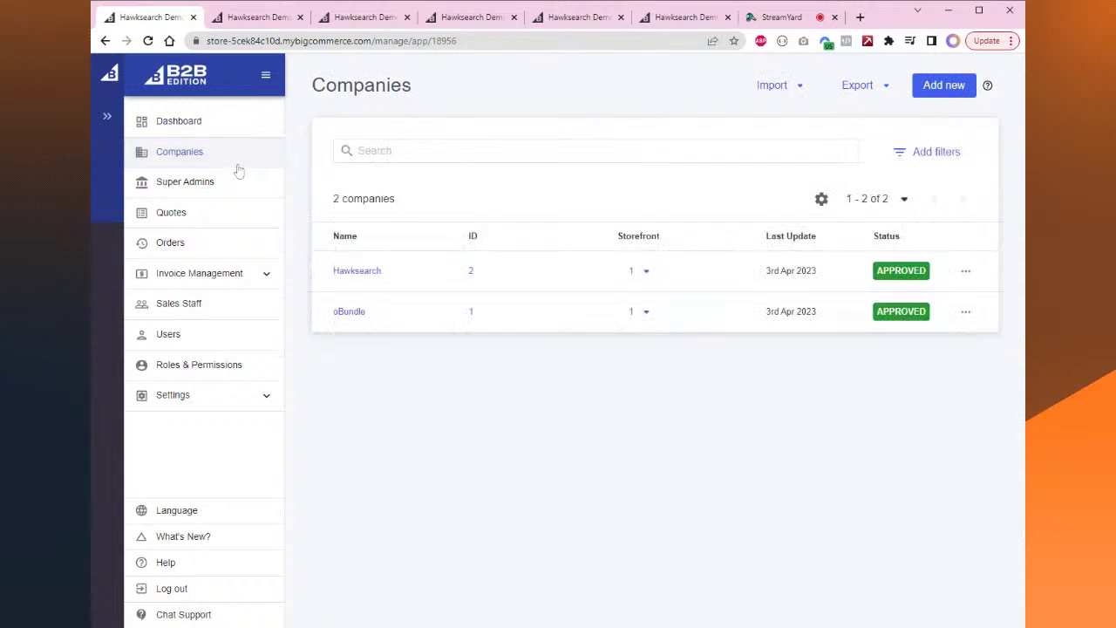
click(237, 188)
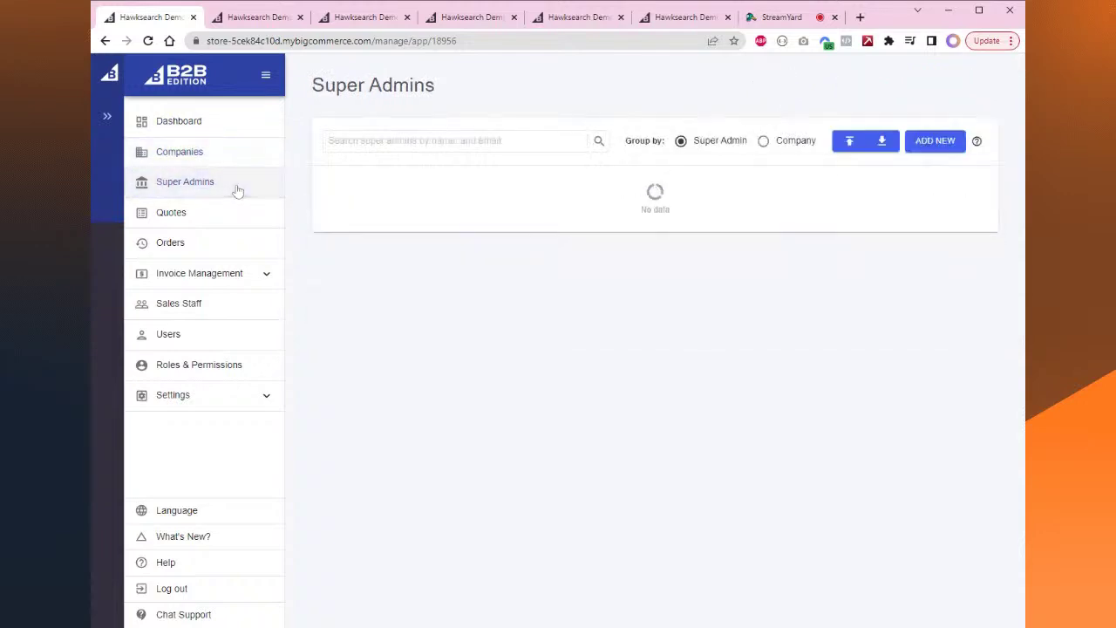
click(239, 218)
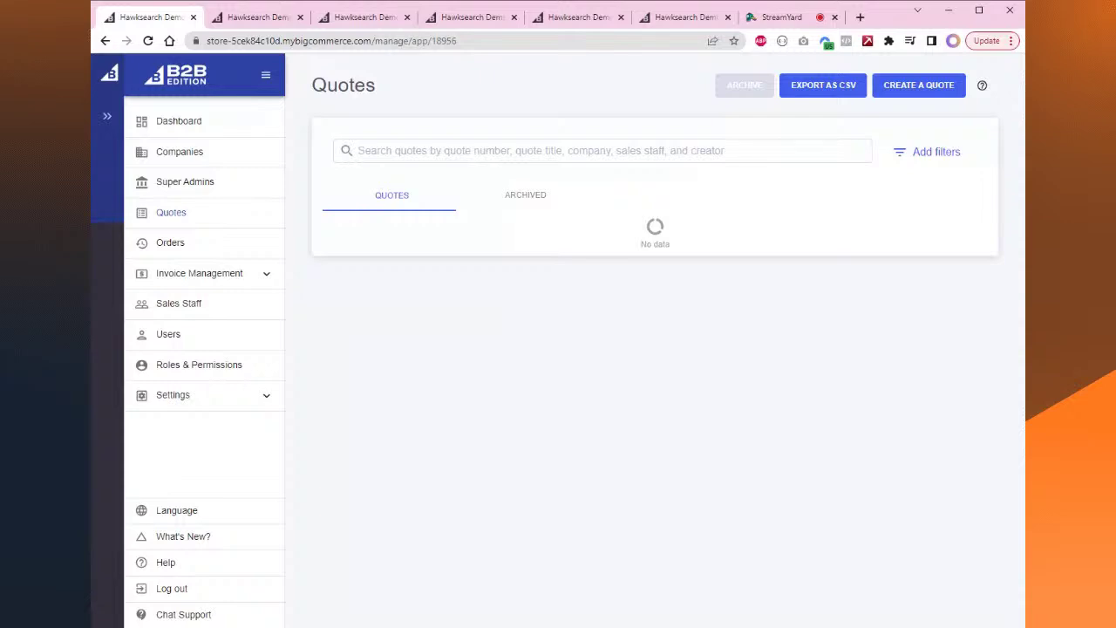
click(243, 273)
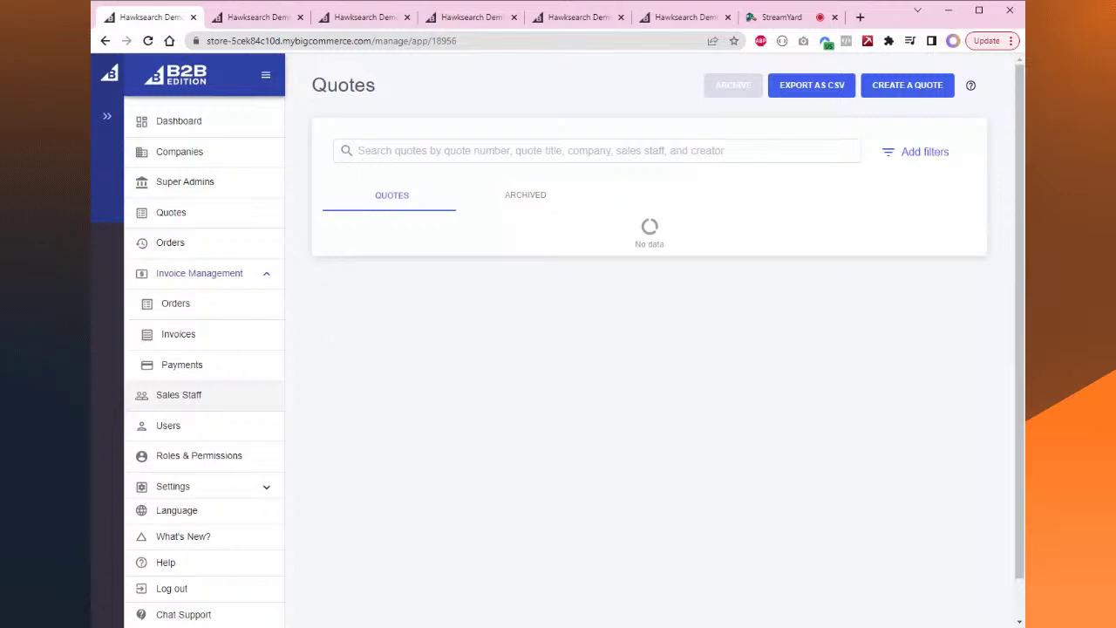
scroll(393, 468, down, 1)
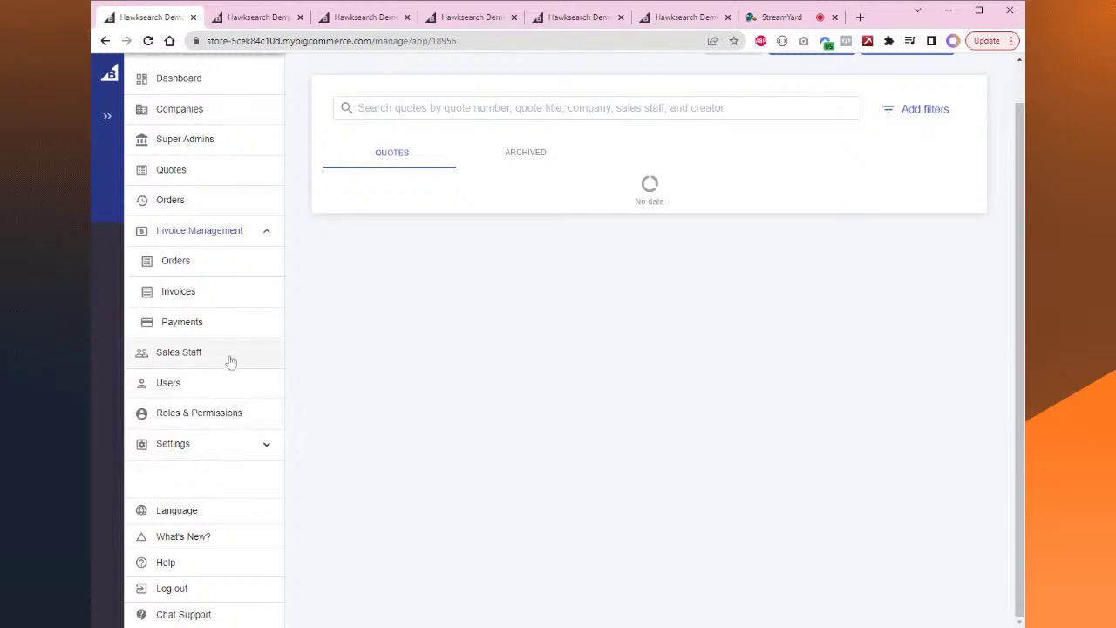
scroll(396, 376, up, 1)
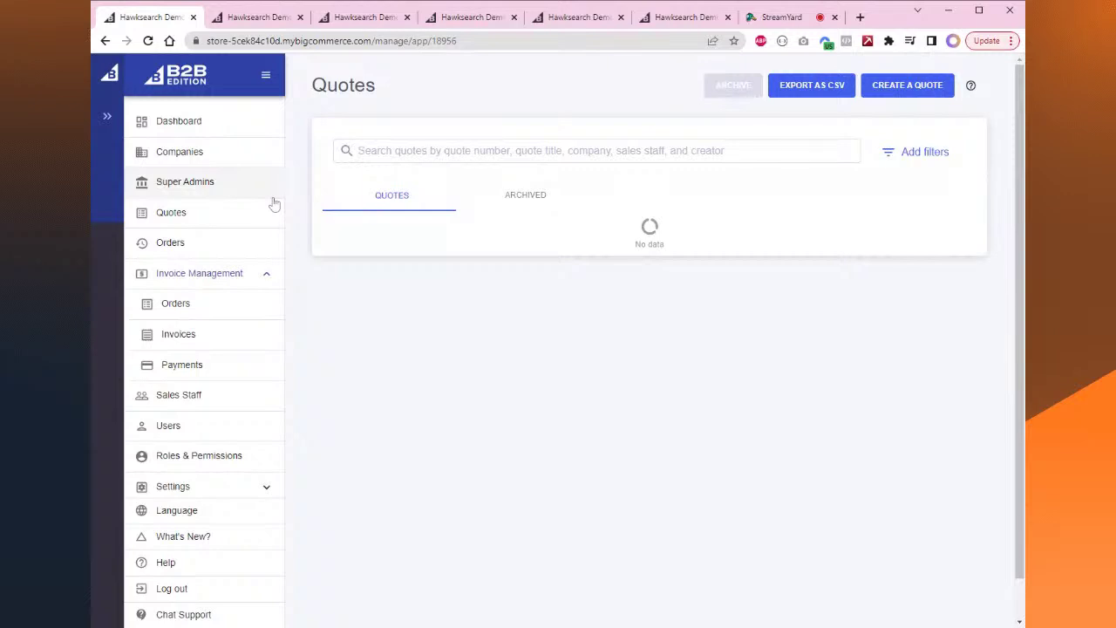
click(107, 115)
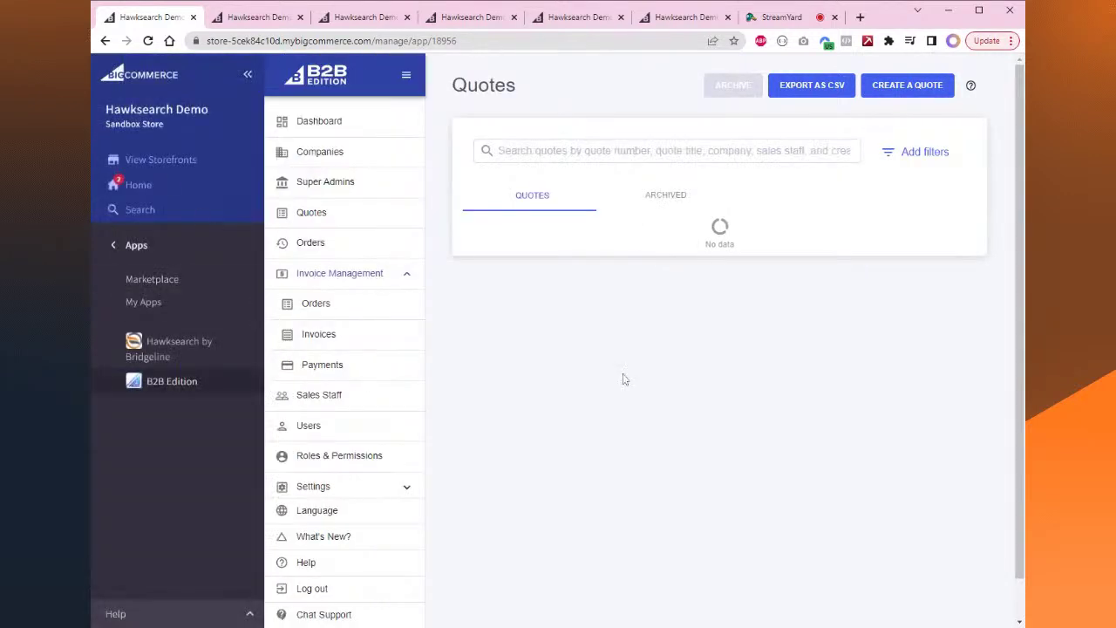